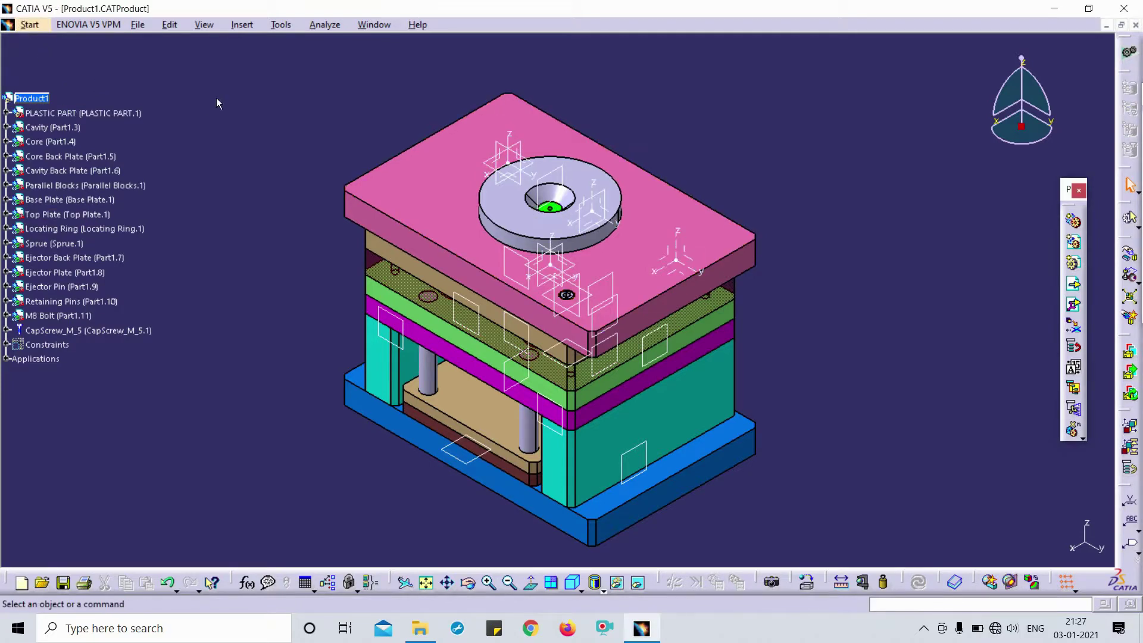
Step: Switch briefly to the drawing document, then return to the 3D mold product window
left_click(41, 26)
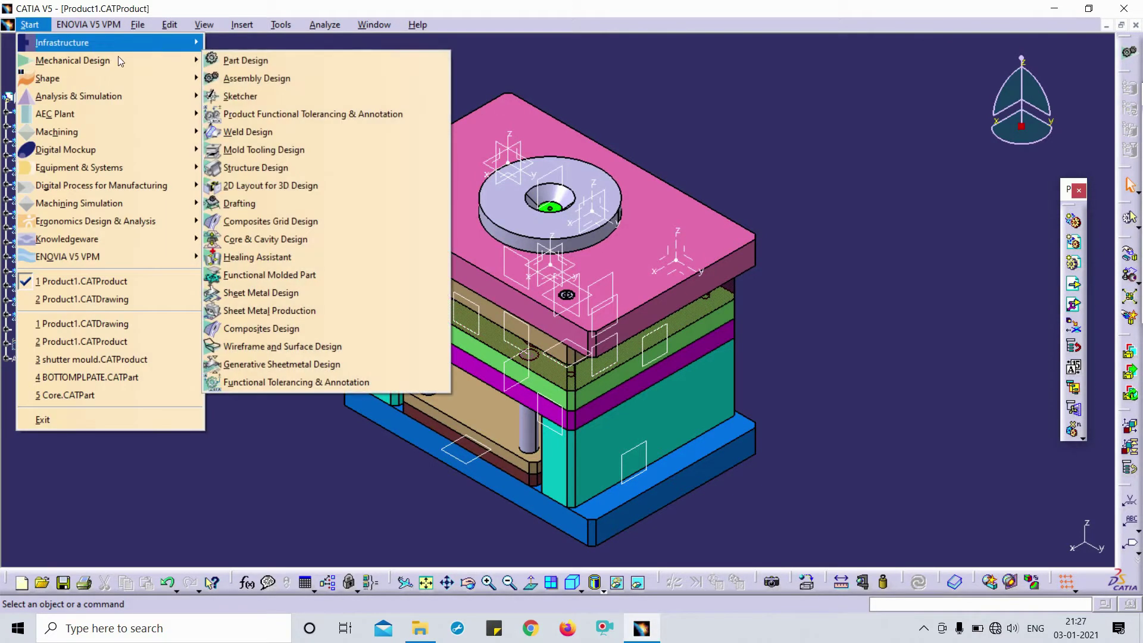
left_click(272, 133)
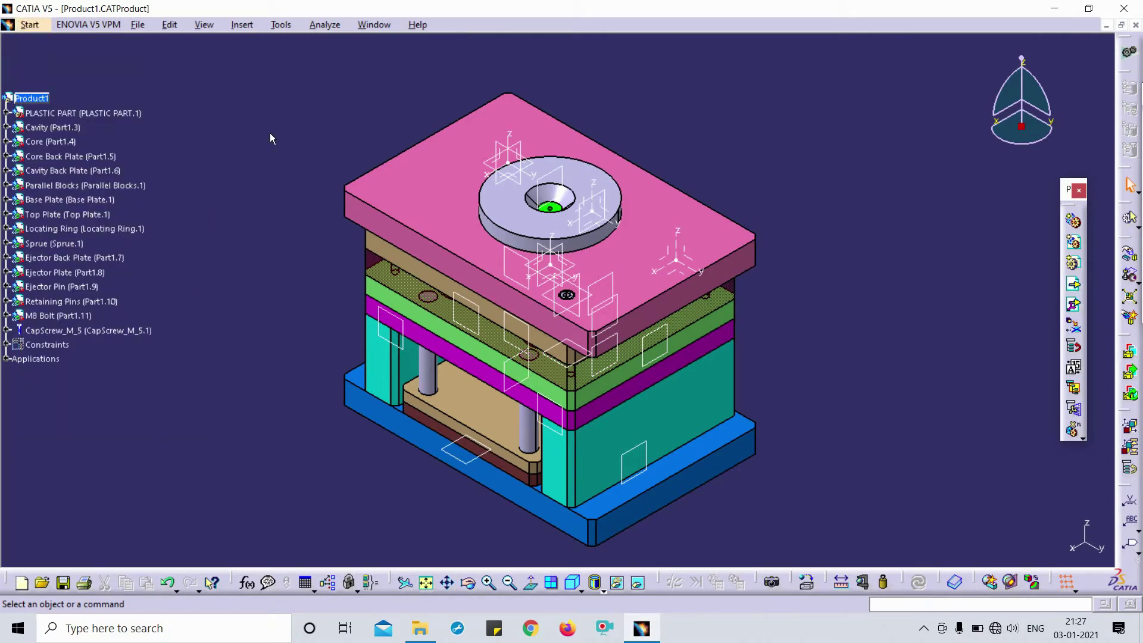
left_click(371, 25)
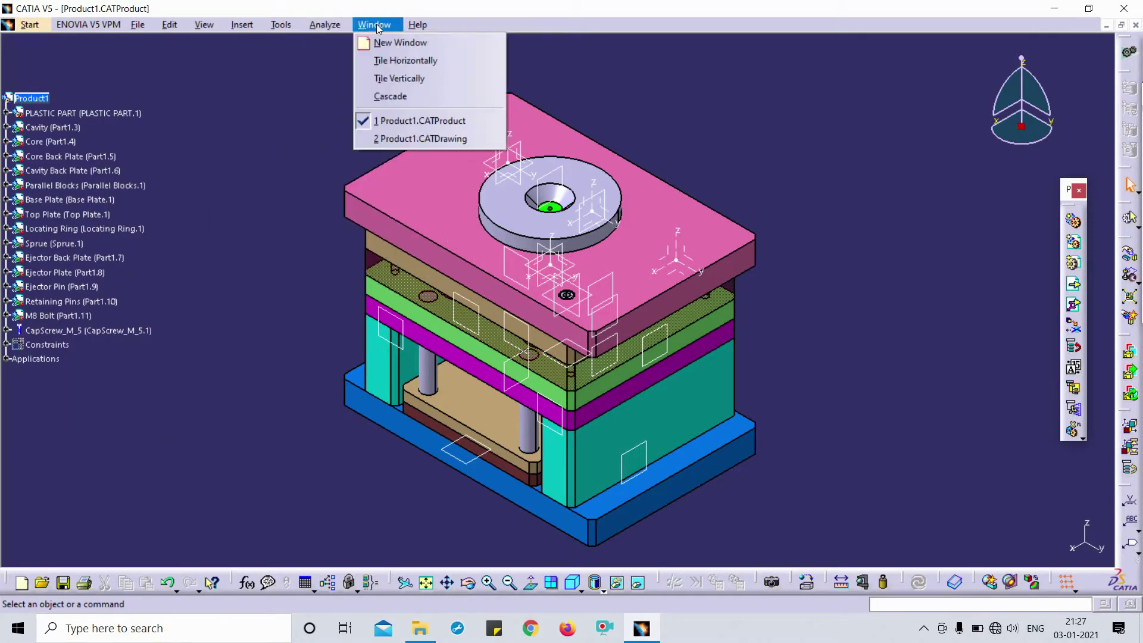
left_click(440, 138)
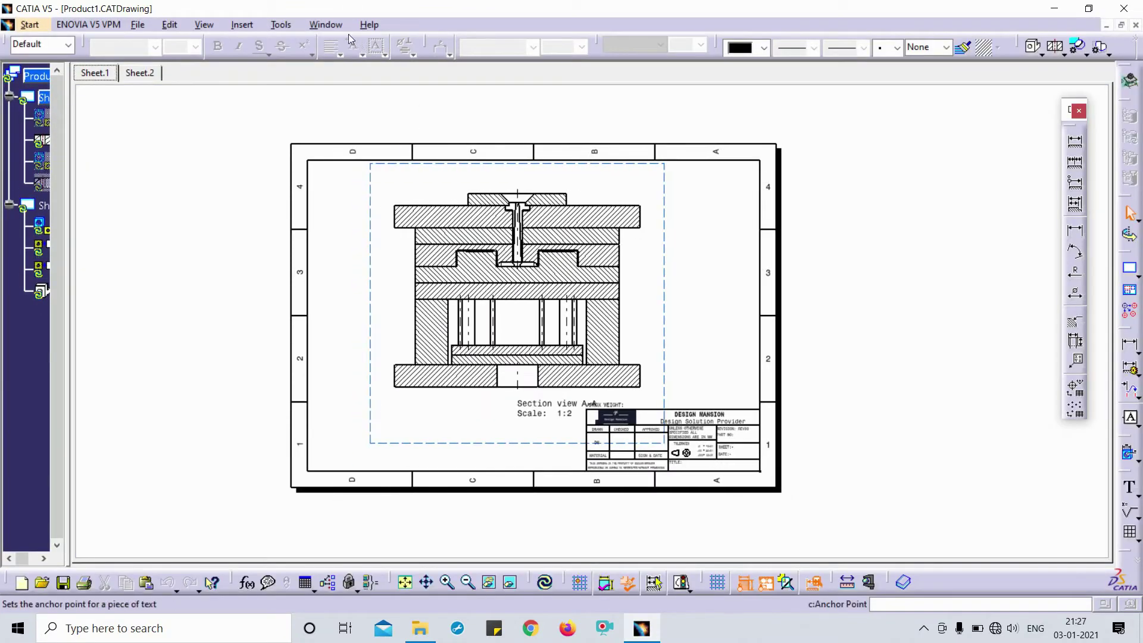
left_click(327, 25)
left_click(374, 120)
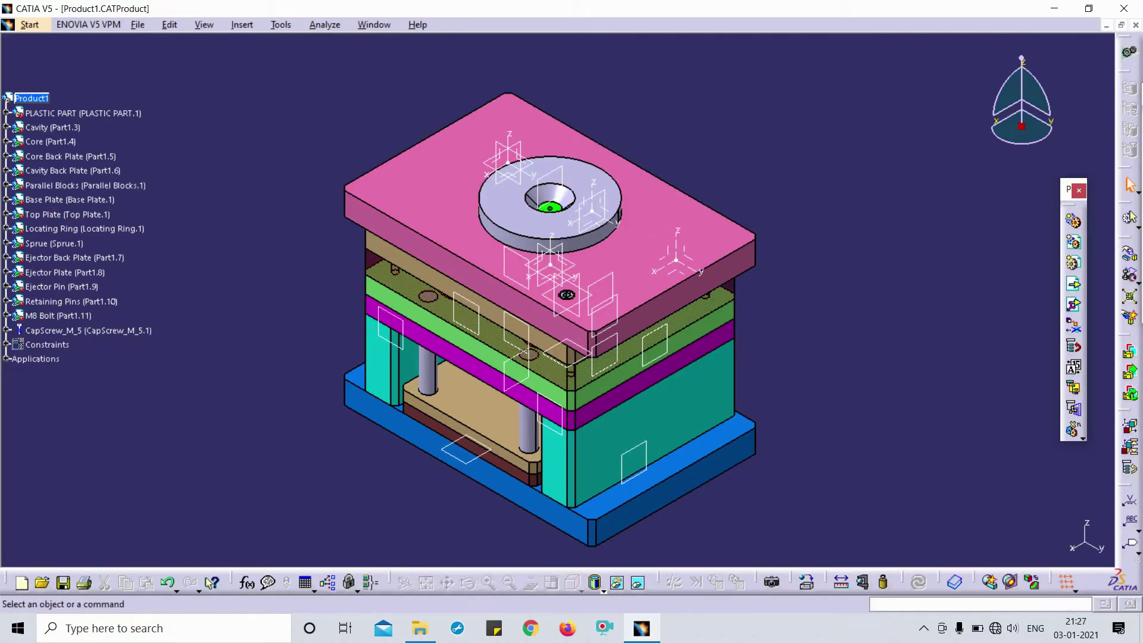
Step: Reframe the mold from several angles, box-selecting all its parts and clearing the selection
middle_click_drag(766, 146, 756, 205)
middle_click_drag(634, 239, 581, 216)
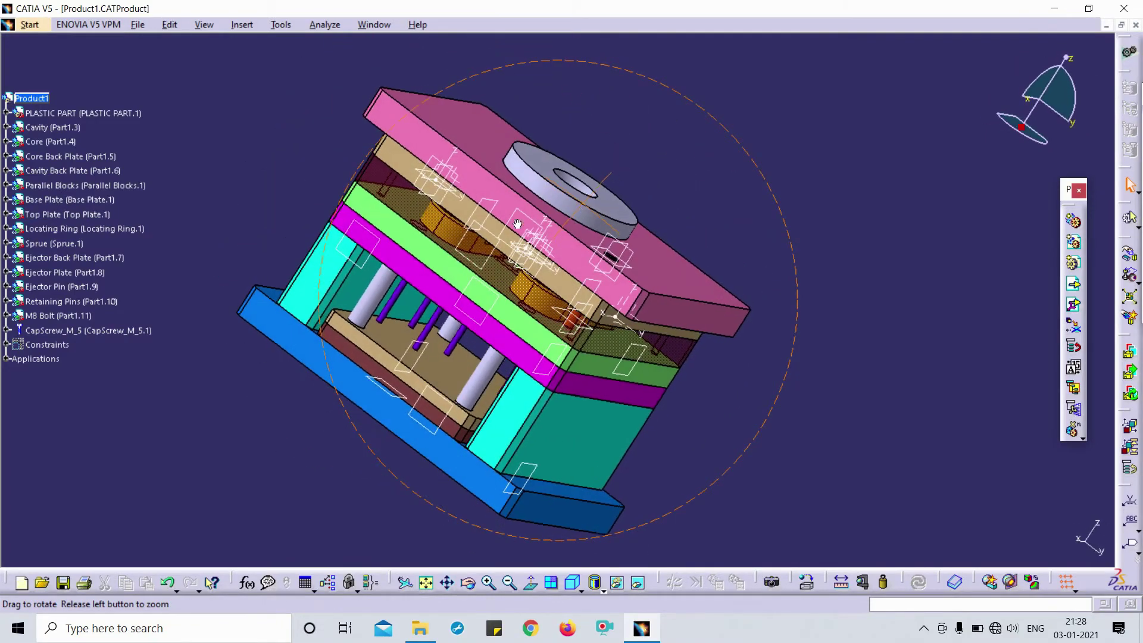
left_click(572, 582)
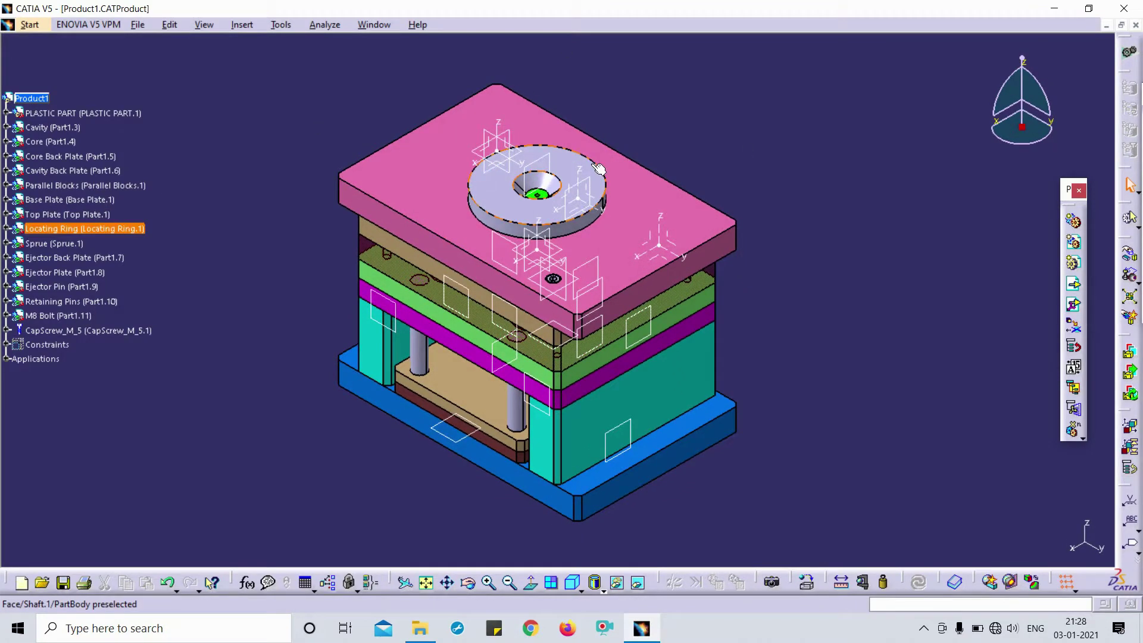
mouse_move(788, 191)
middle_mouse_down()
mouse_move(787, 202)
mouse_move(784, 186)
middle_mouse_up()
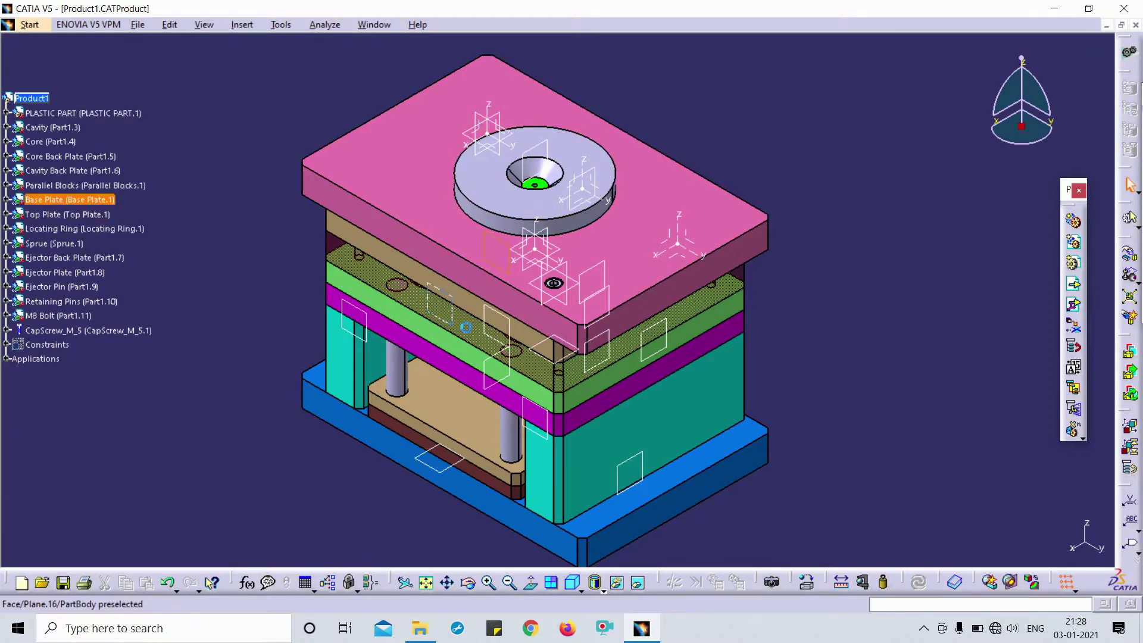
middle_click_drag(841, 356, 718, 220)
left_click(772, 266)
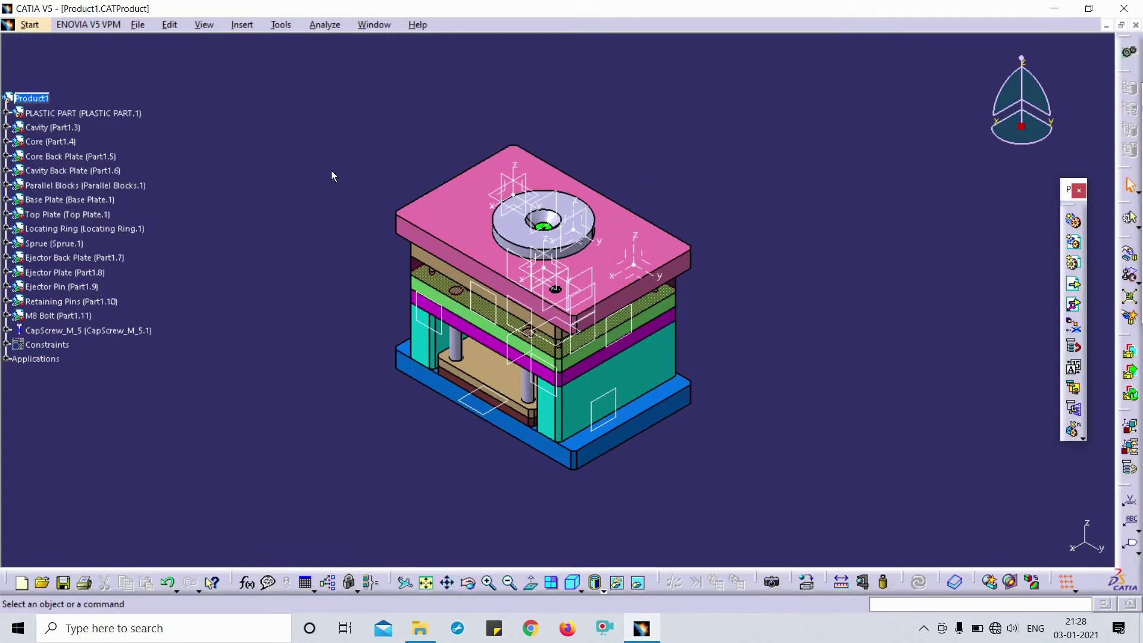
left_click_drag(268, 178, 559, 511)
left_click(785, 441)
middle_click_drag(785, 441, 569, 234)
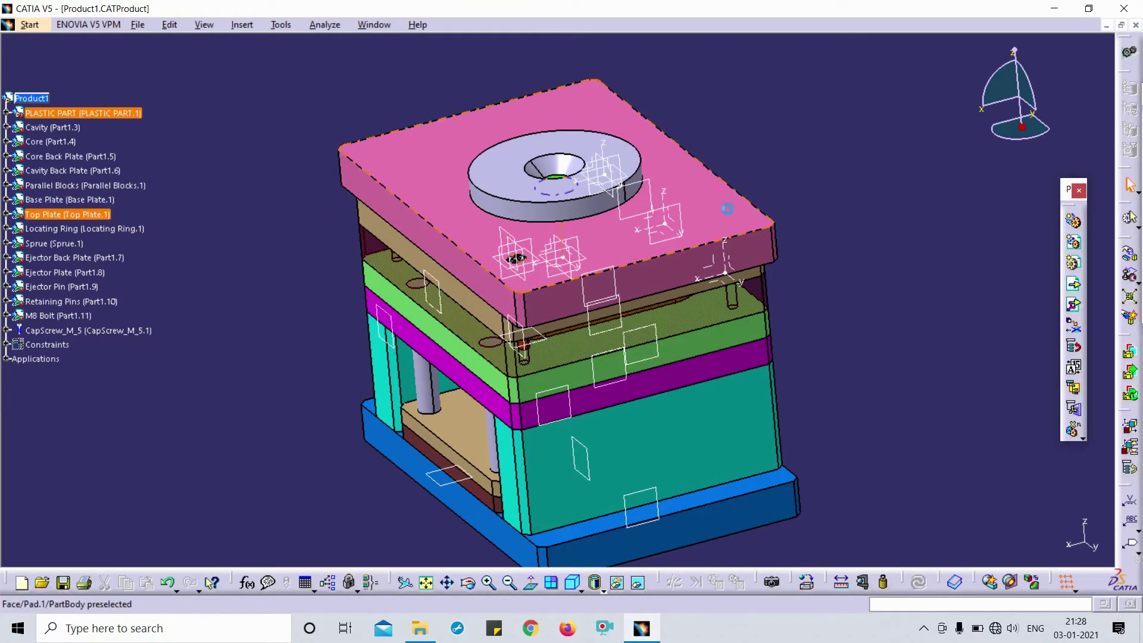
Step: Select and deselect individual elements of Axis System.3 and Axis System.2
left_click(671, 222)
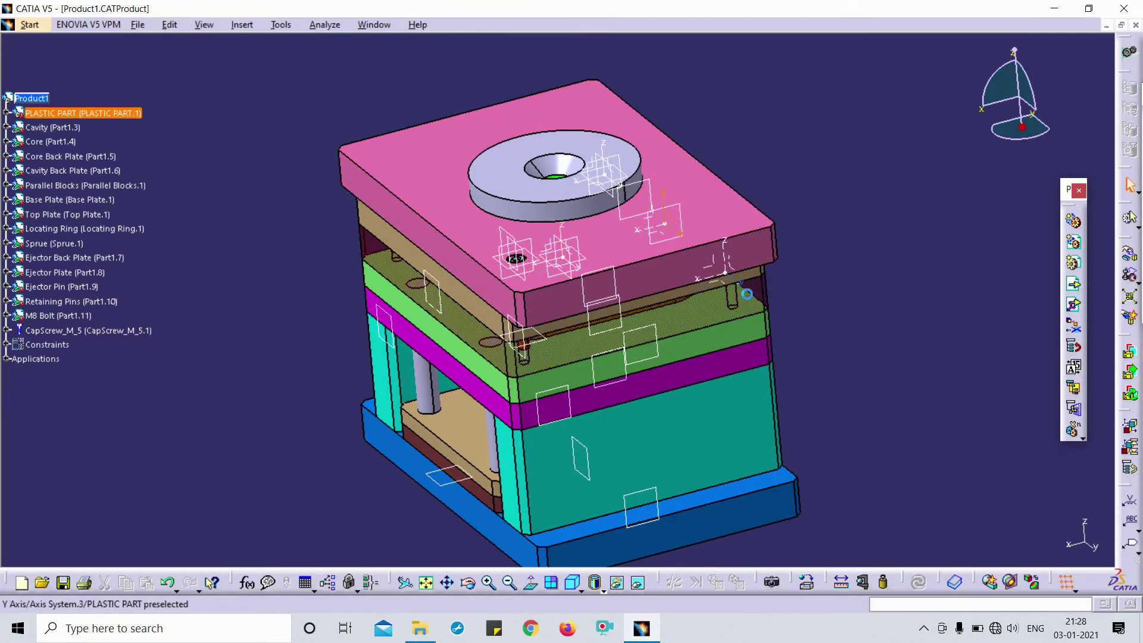
left_click(739, 279)
middle_click_drag(801, 242, 810, 302)
middle_click_drag(539, 324, 661, 268)
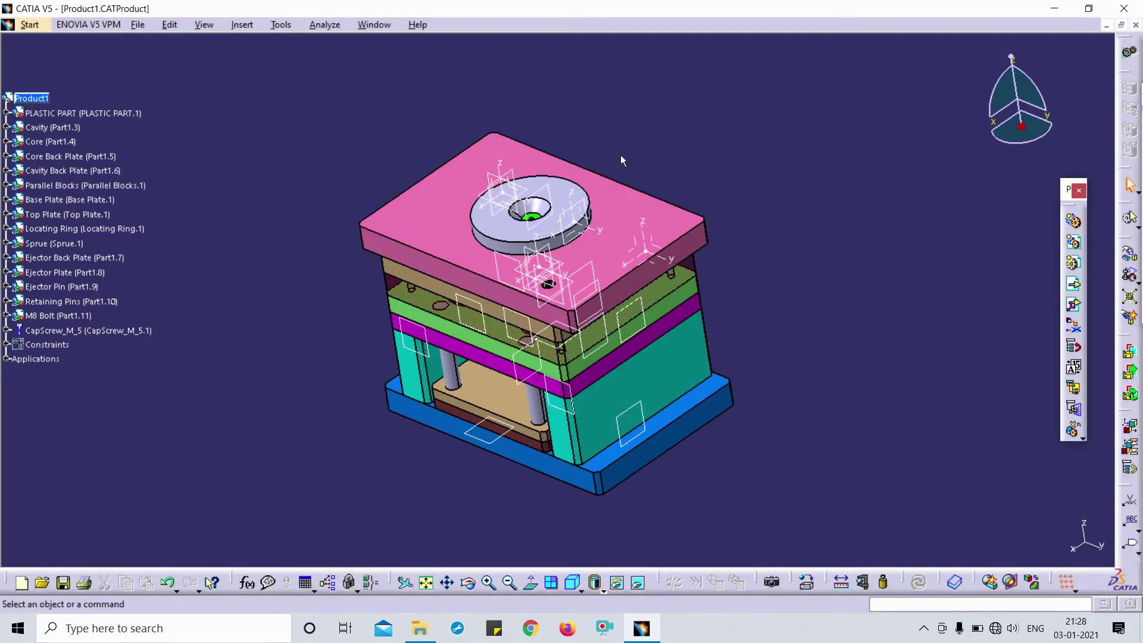
left_click(645, 252)
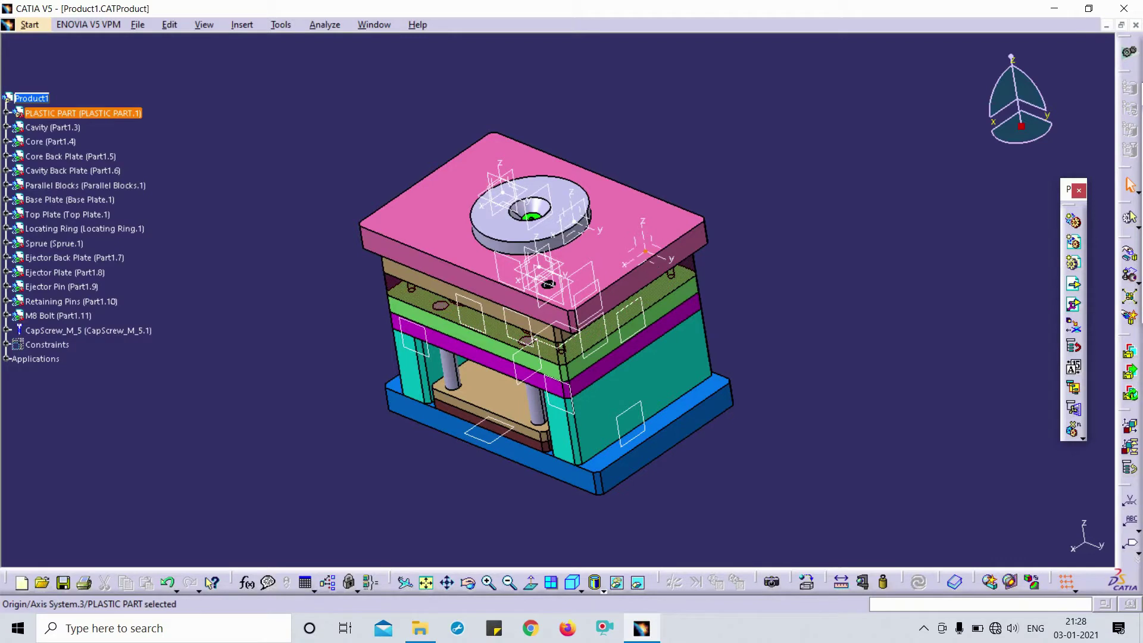
left_click(872, 218)
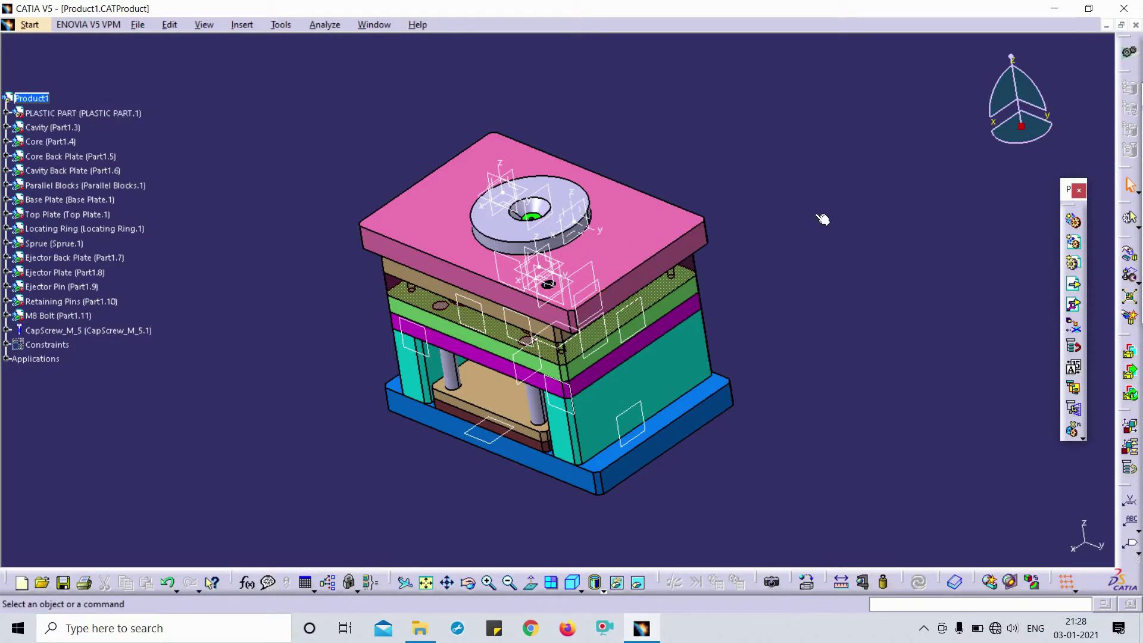
left_click(598, 231)
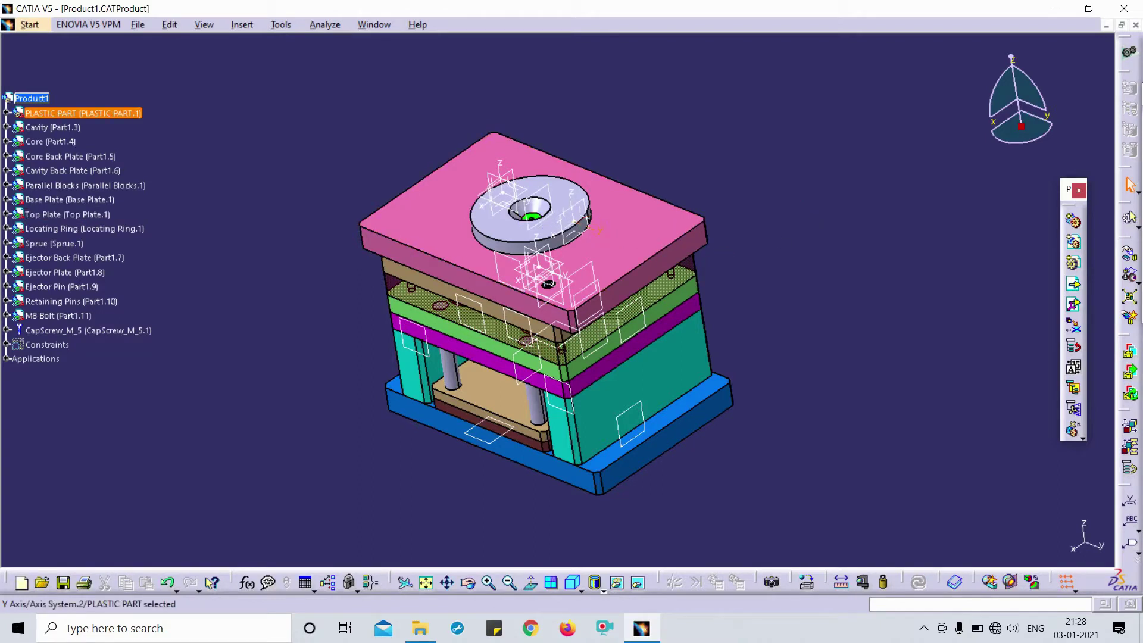
left_click(723, 251)
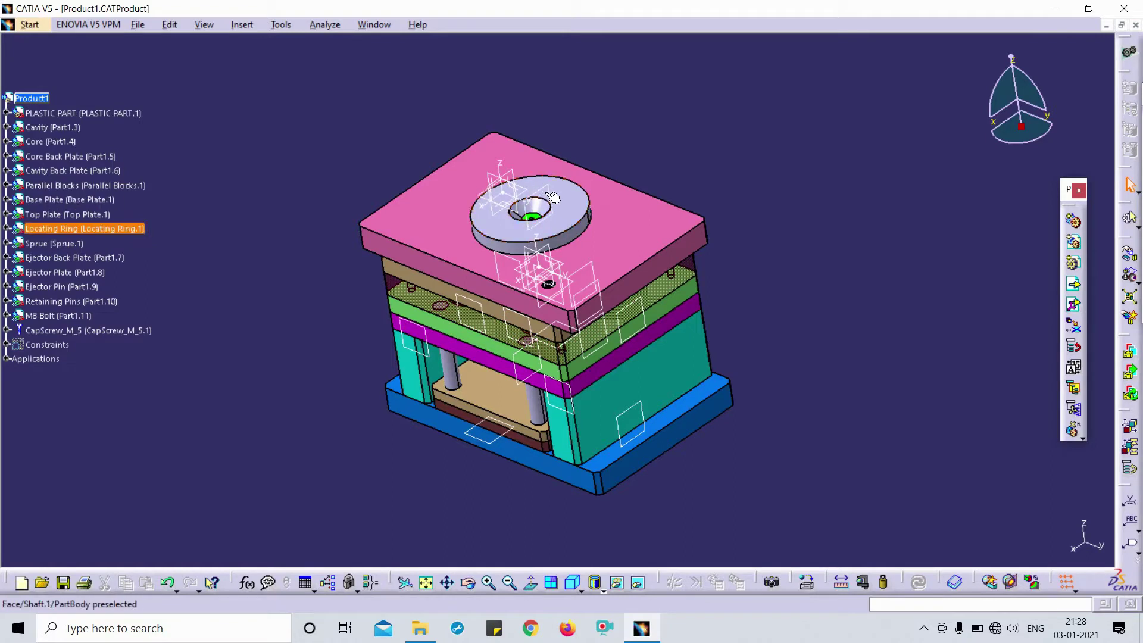
Step: Undo the recent changes with Ctrl+Z, redo one with Ctrl+Y, then undo it again
key("ctrl+z")
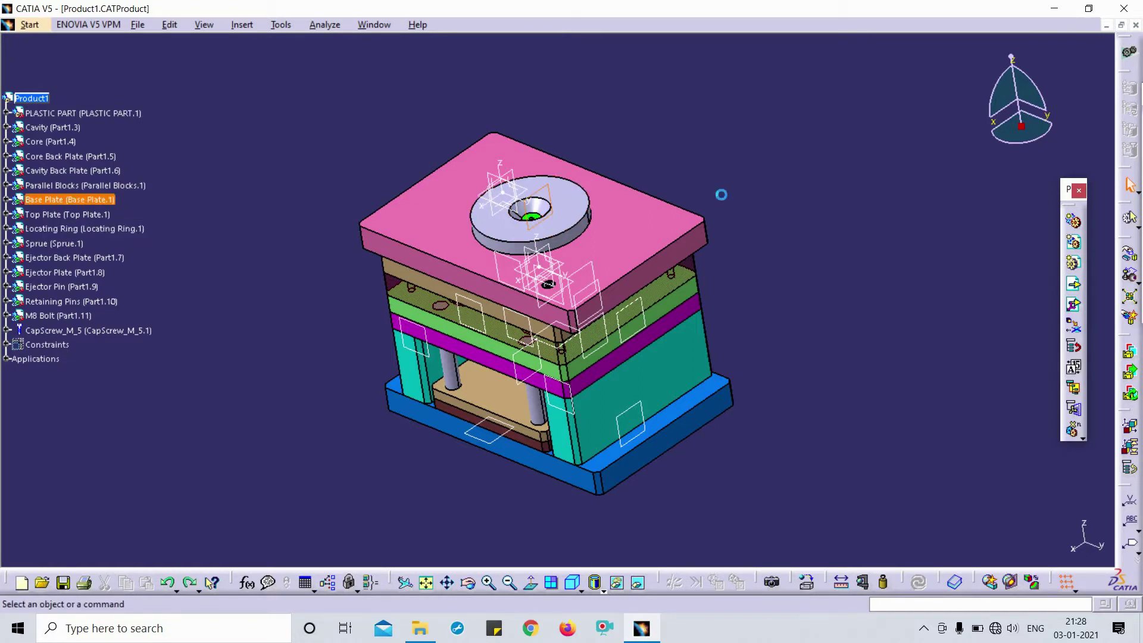
left_click(760, 187)
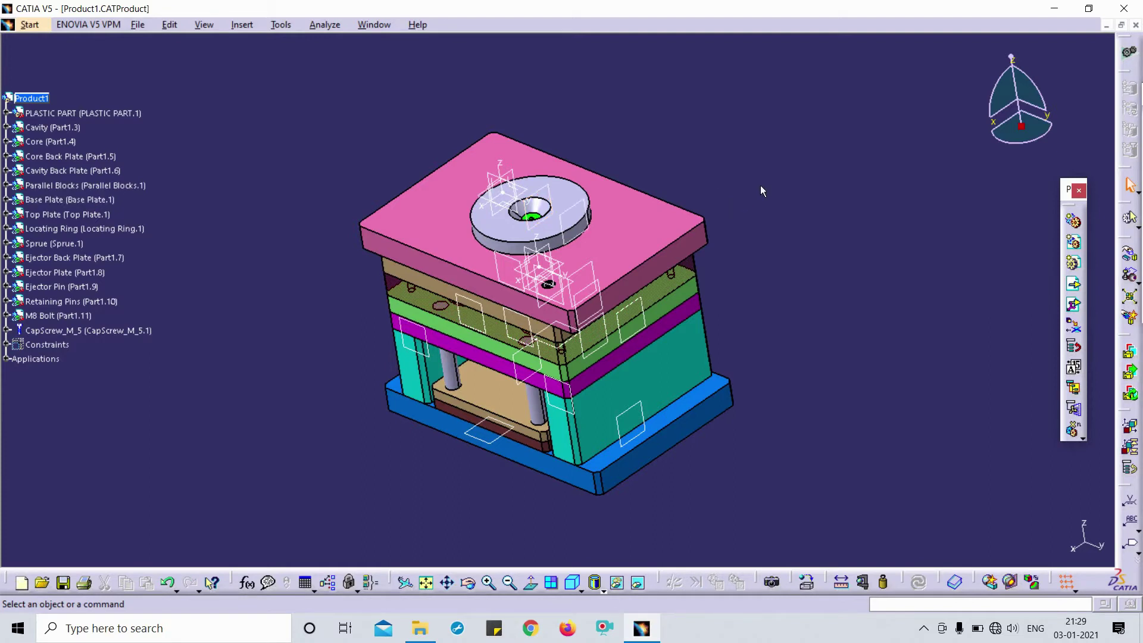
key("ctrl+z")
key("ctrl+y")
key("ctrl+z")
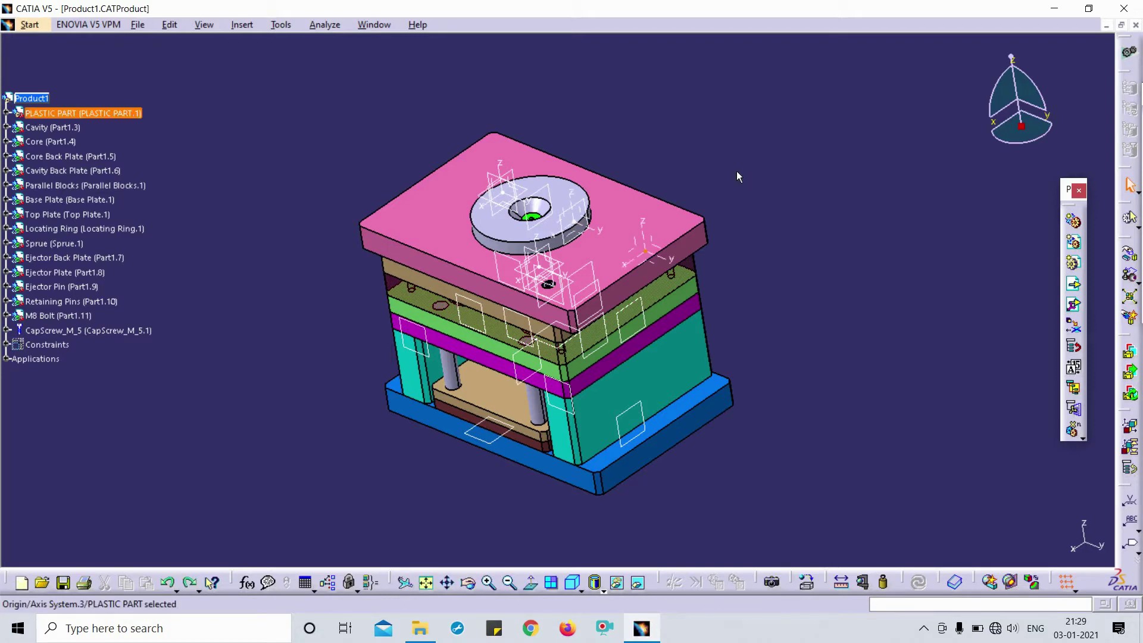
Step: Restore the standard isometric view of the mold and open Search with Ctrl+F
middle_click_drag(645, 251, 643, 306)
middle_click_drag(753, 281, 735, 325)
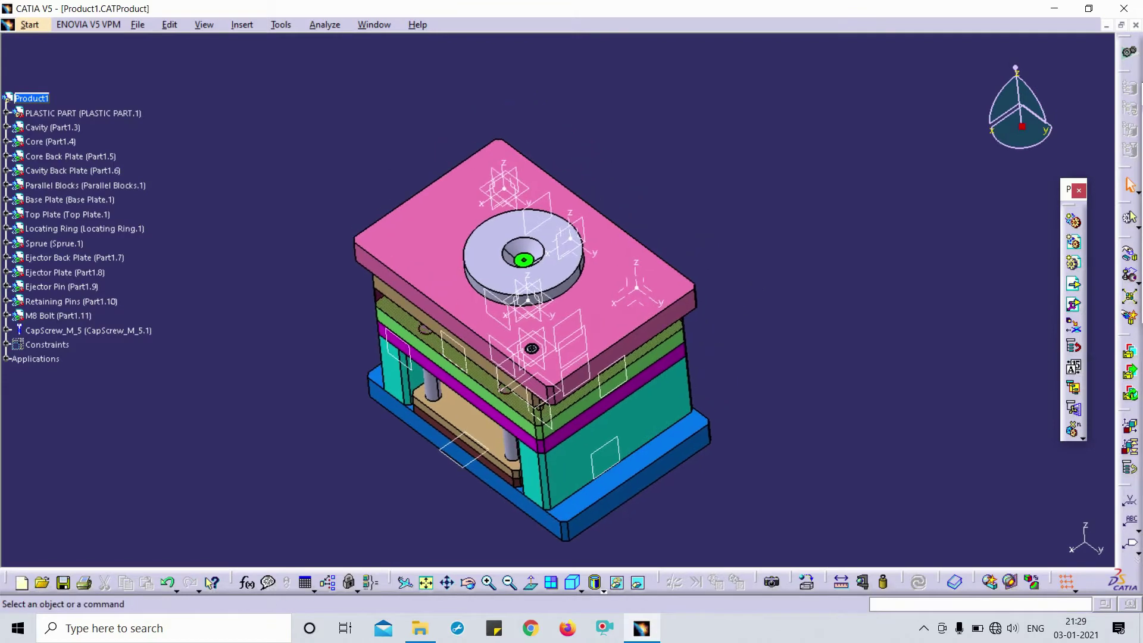
left_click(572, 582)
middle_click_drag(733, 420, 736, 364)
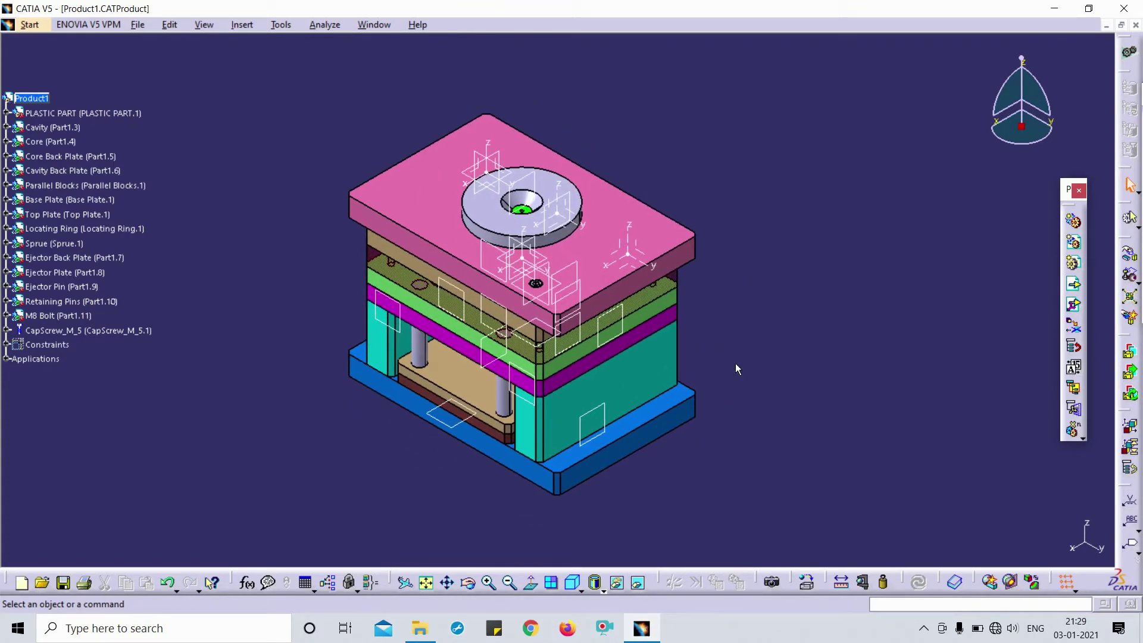
key("ctrl+f")
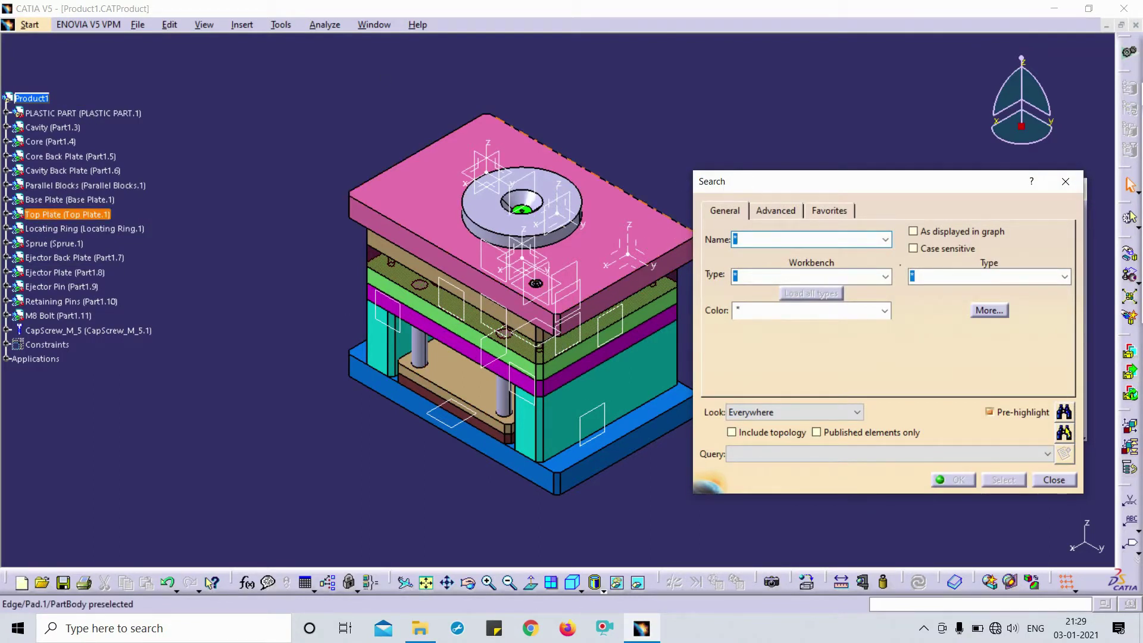
Step: Move the Search dialog aside and set its type to From Element, picking from the model
left_click_drag(807, 188, 757, 125)
middle_click_drag(573, 117, 412, 107)
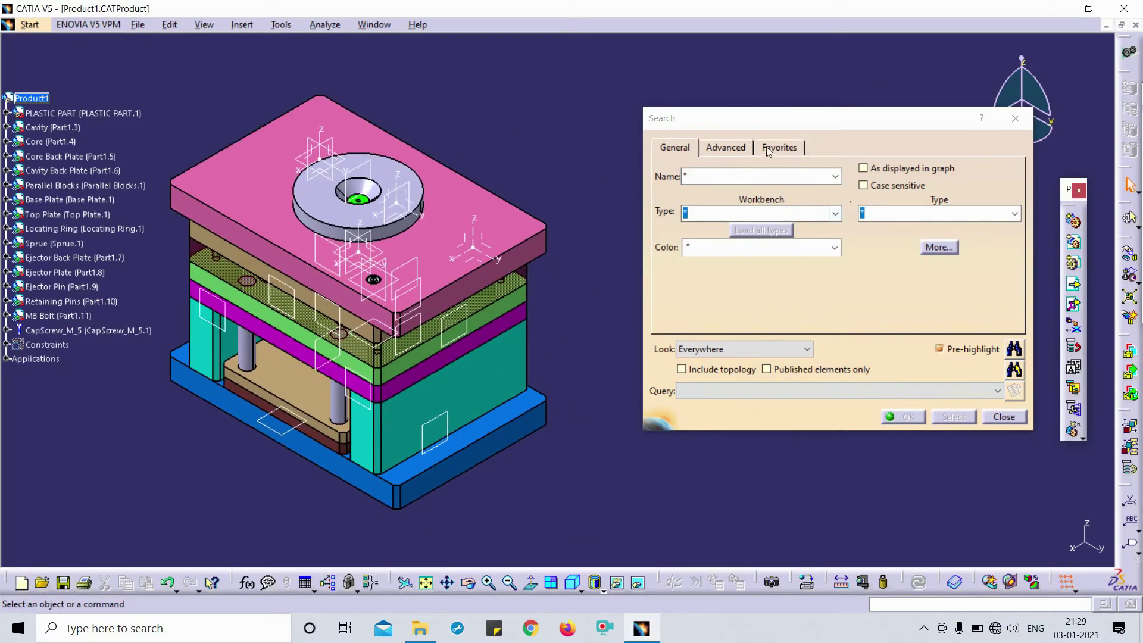
left_click(671, 121)
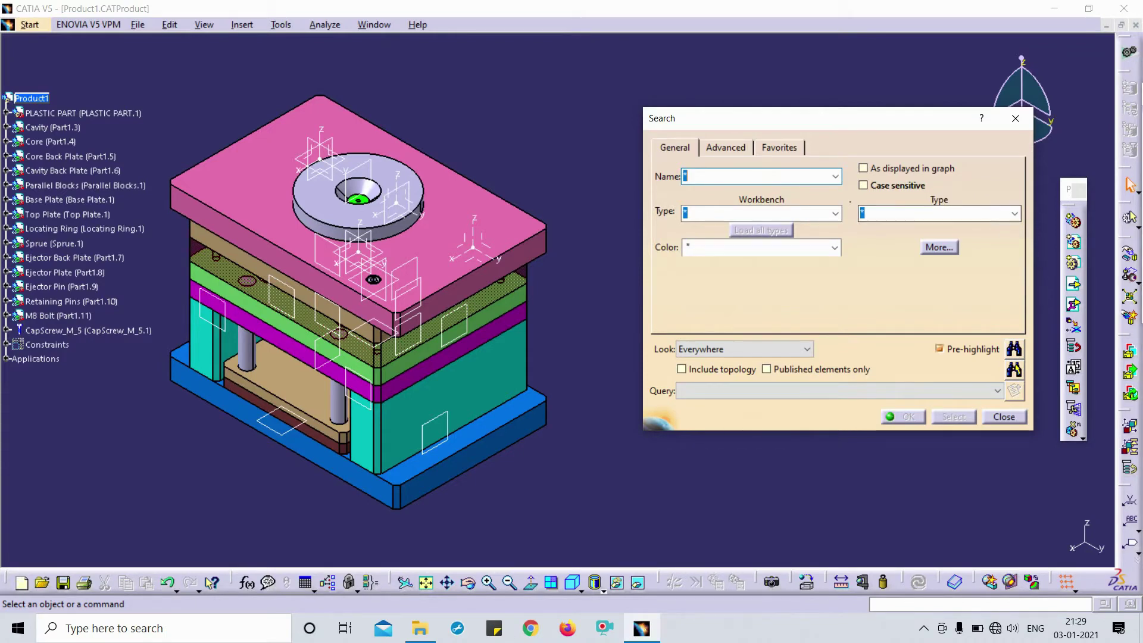
left_click(1015, 214)
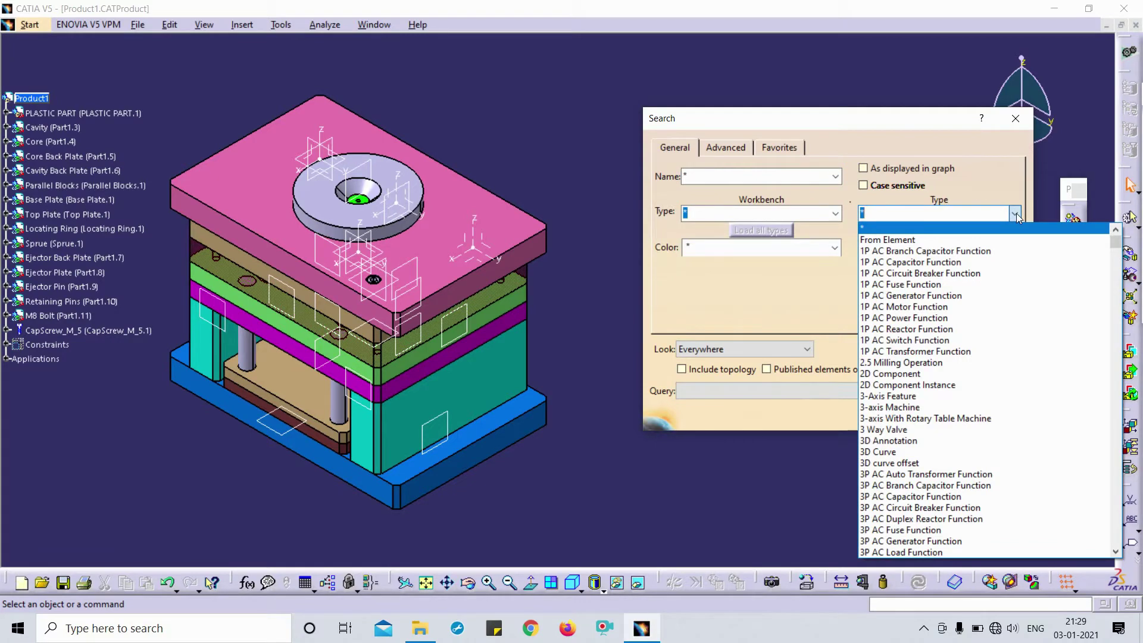
left_click(877, 241)
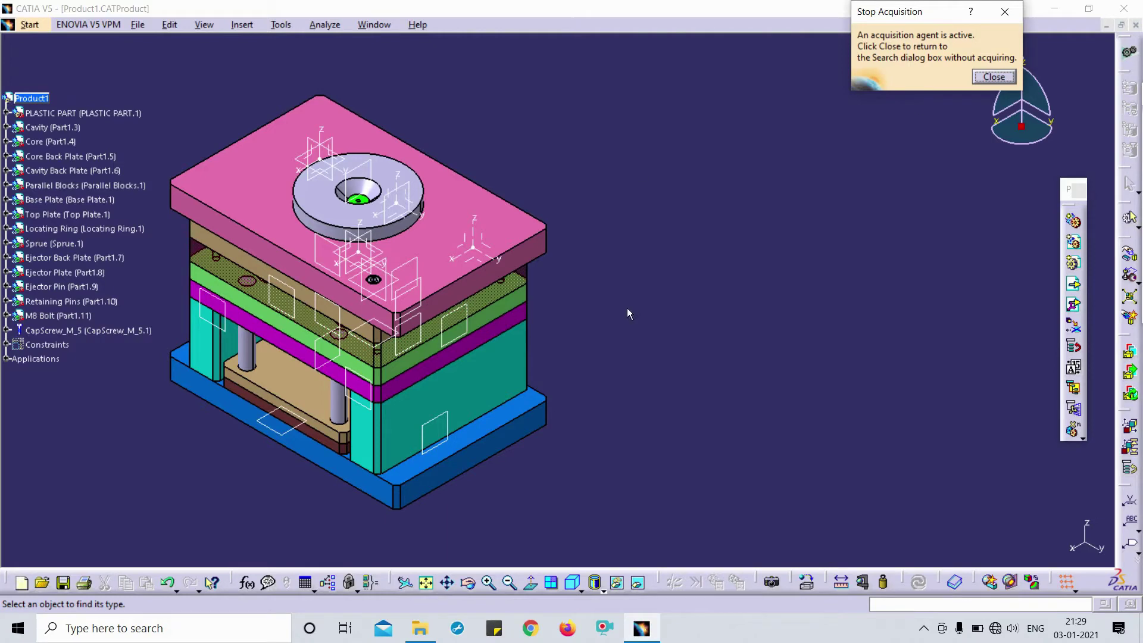
middle_click_drag(655, 215, 723, 228)
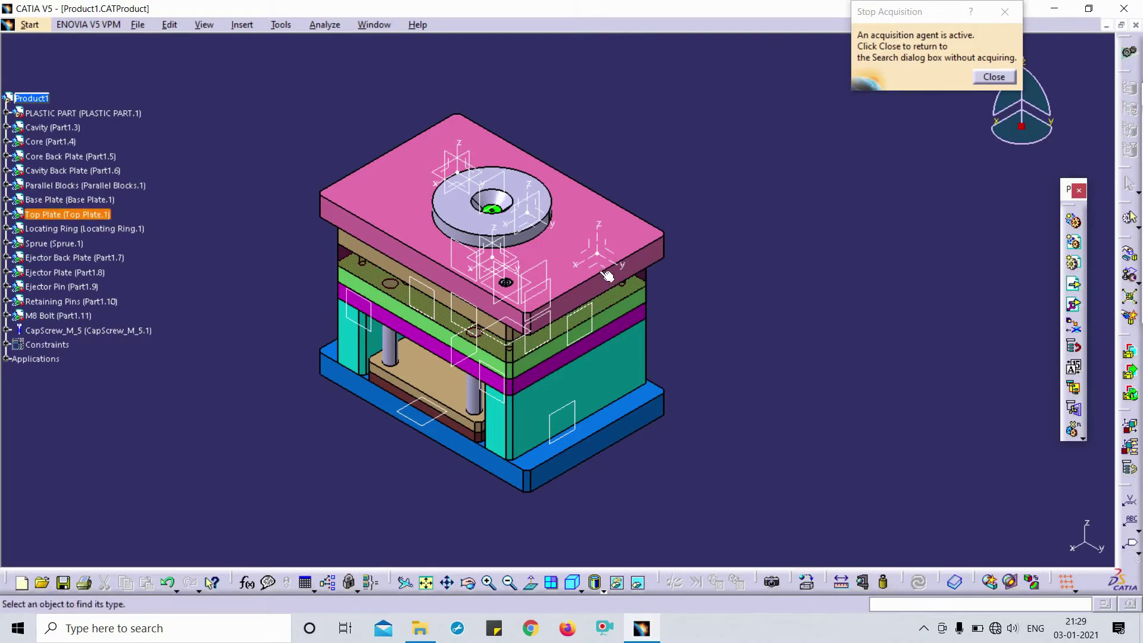
Step: Search by Plane type from a picked face, select all 89 planes, inspect, and deselect
left_click(576, 410)
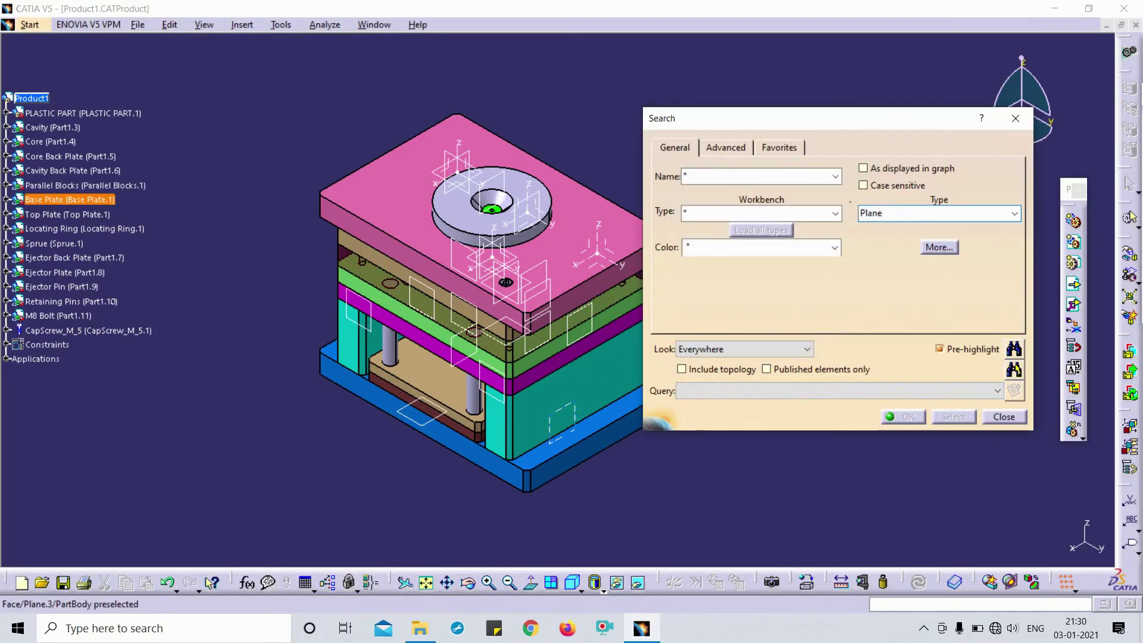
left_click(891, 214)
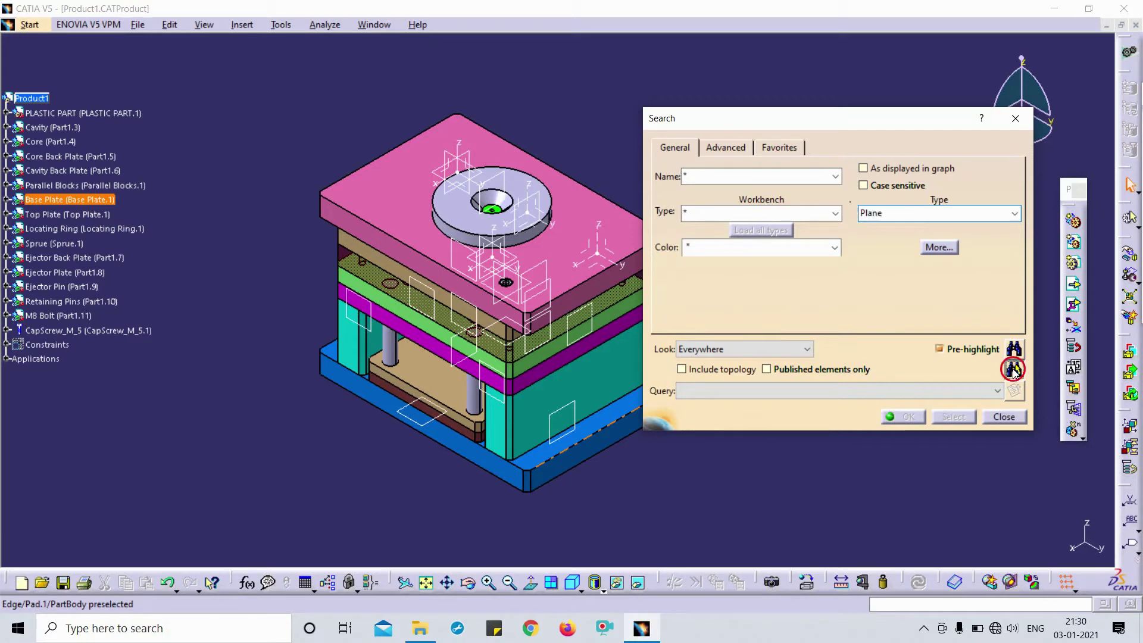
left_click(1014, 371)
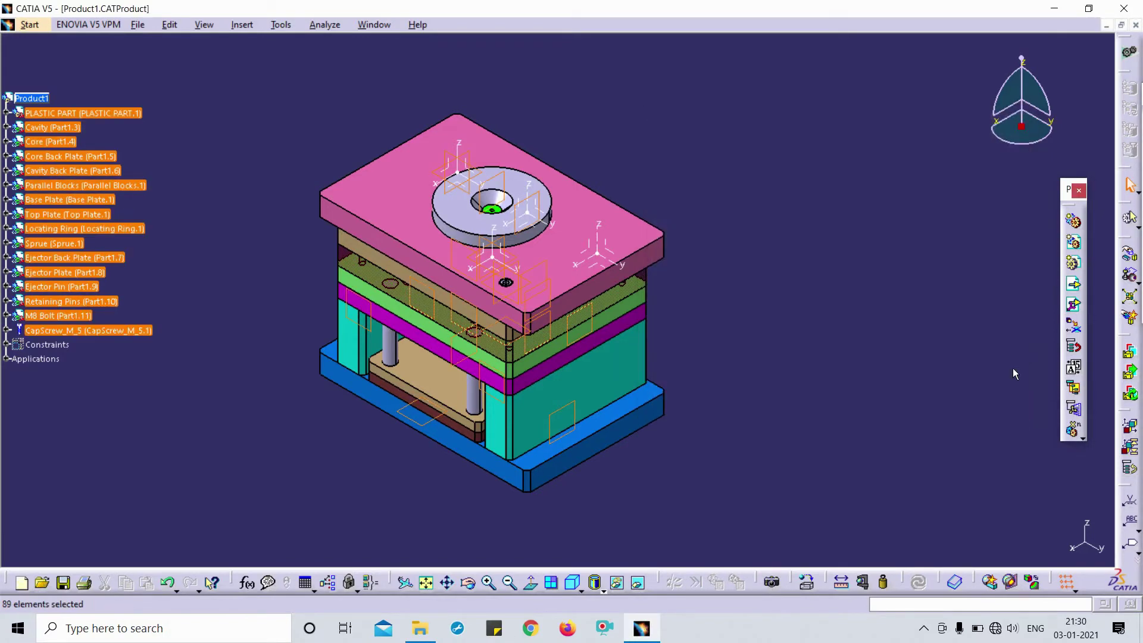
middle_click_drag(829, 398, 798, 190)
middle_click_drag(881, 181, 730, 426)
middle_click_drag(596, 473, 602, 440)
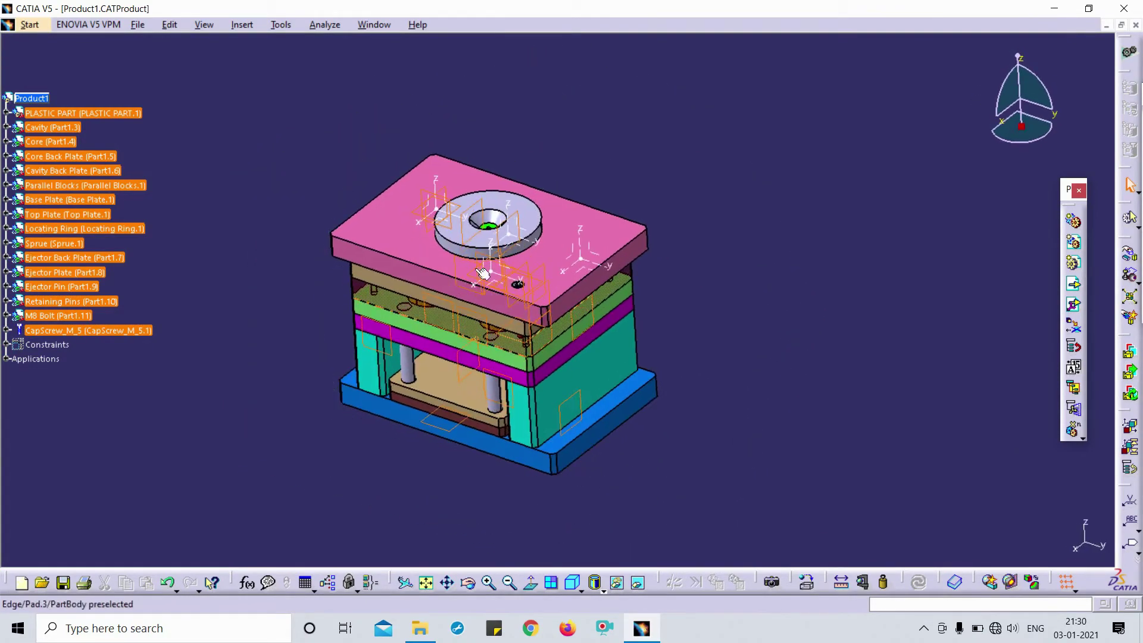
left_click(707, 339)
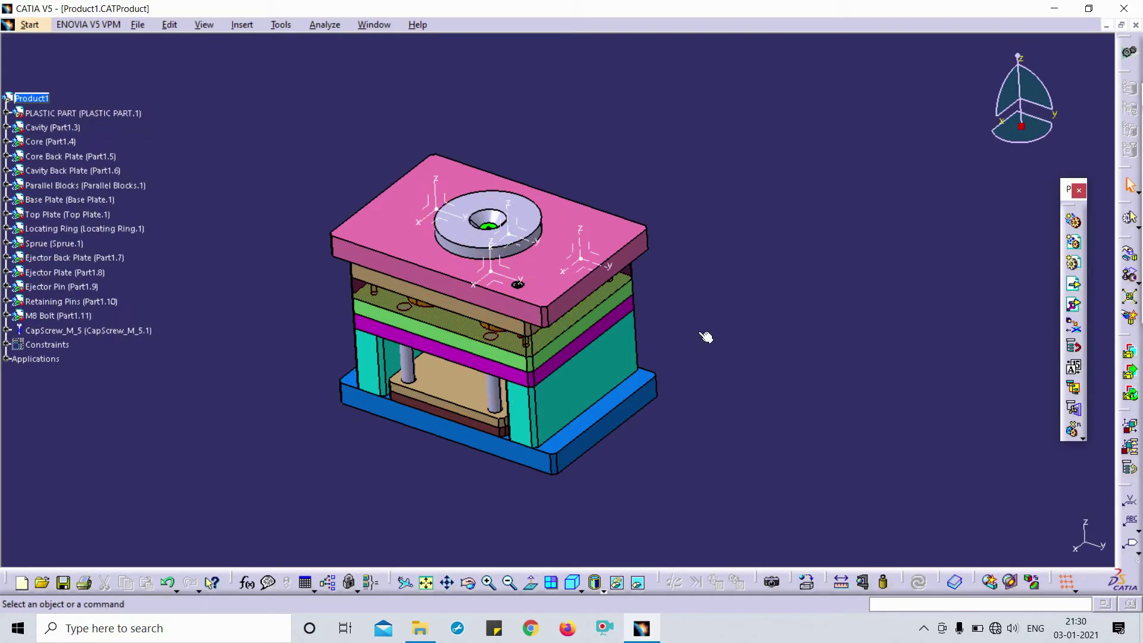
Step: Rotate the plane-free mold, then snap it back to the standard isometric view
middle_click_drag(694, 335, 616, 324)
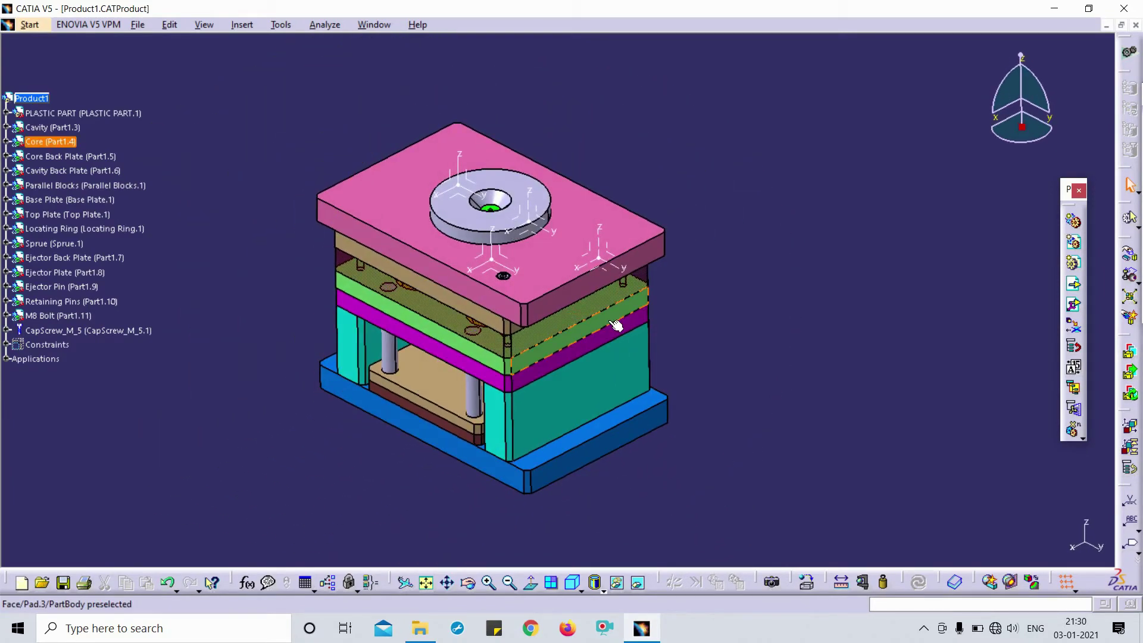
left_click(572, 583)
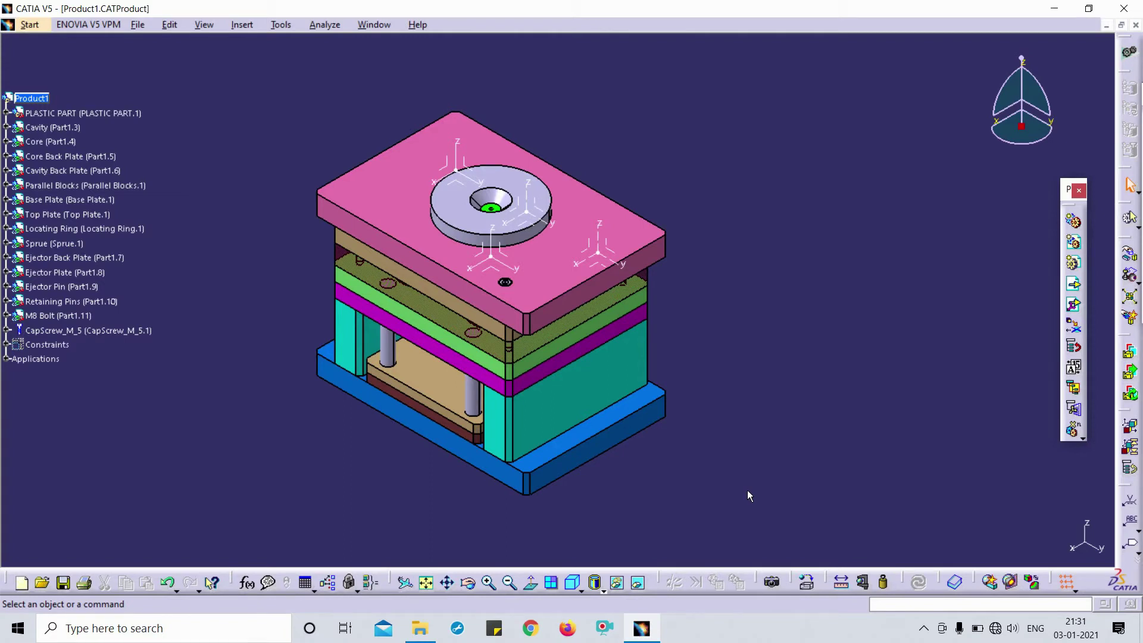
Step: Search by From Element using a sample axis system and select all 17 axis systems
key("ctrl+f")
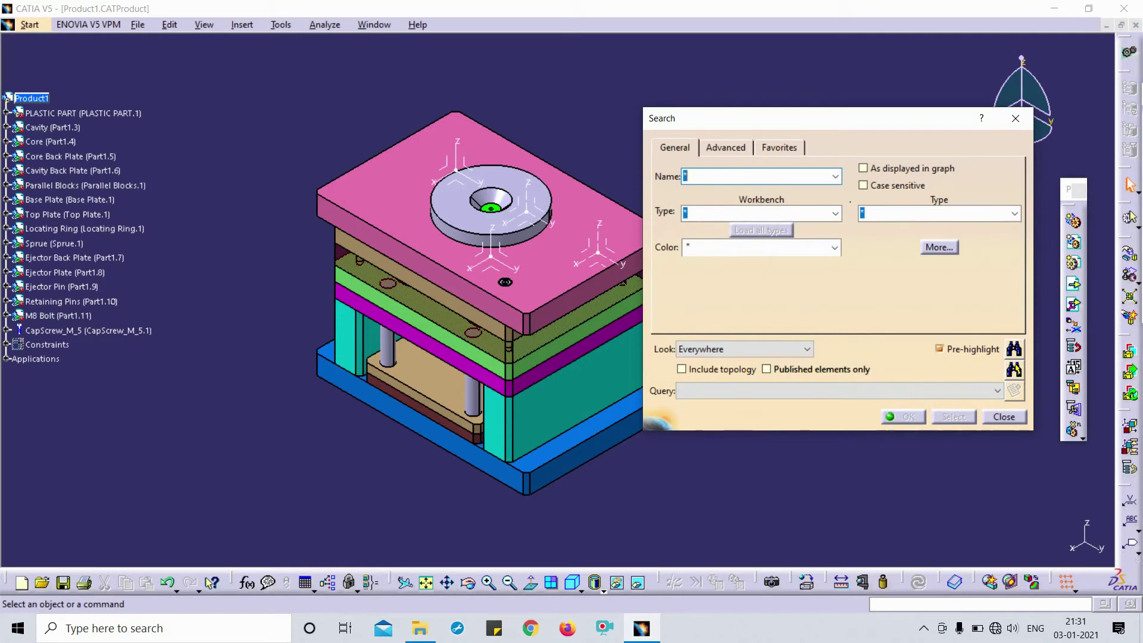
left_click(1014, 213)
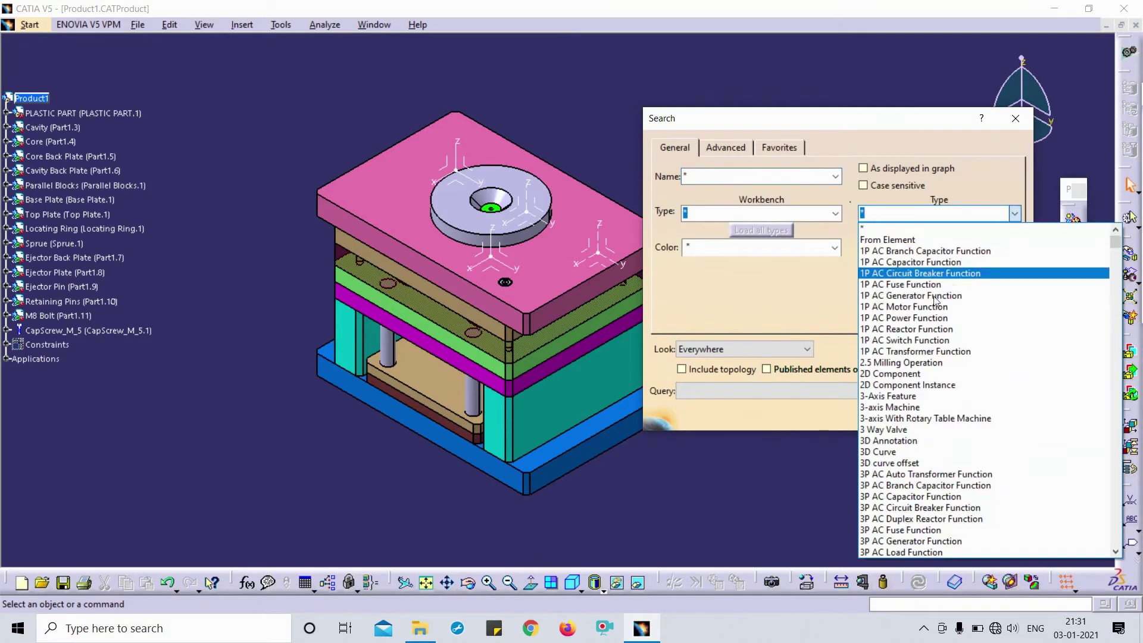
scroll(991, 506, "down", 4)
scroll(999, 463, "up", 4)
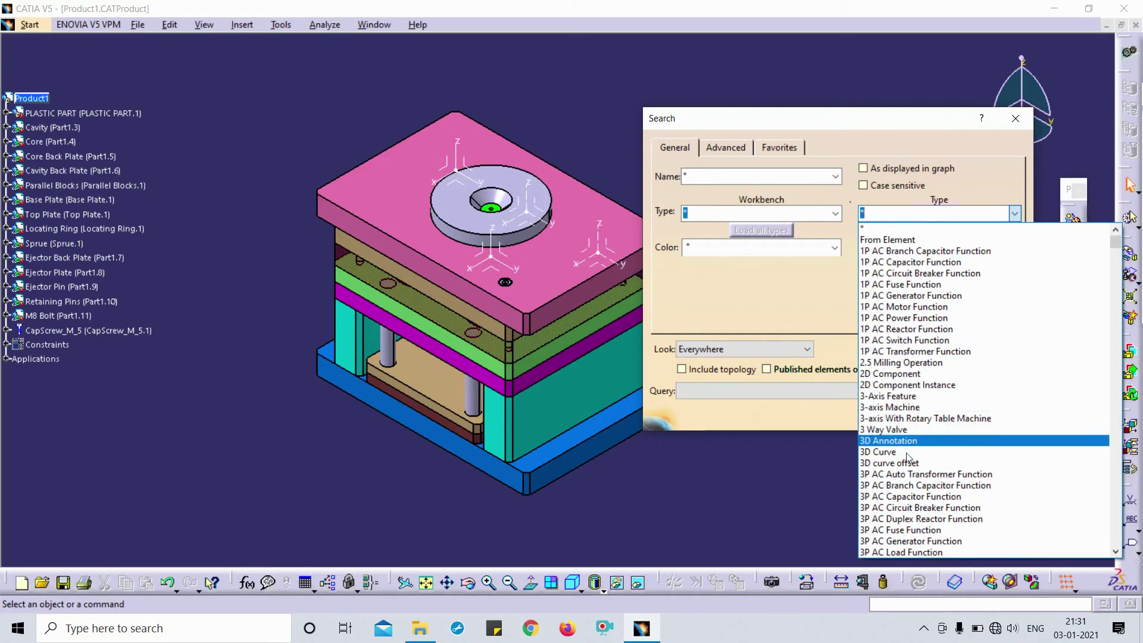
scroll(934, 395, "down", 10)
scroll(934, 395, "down", 8)
scroll(936, 398, "up", 3)
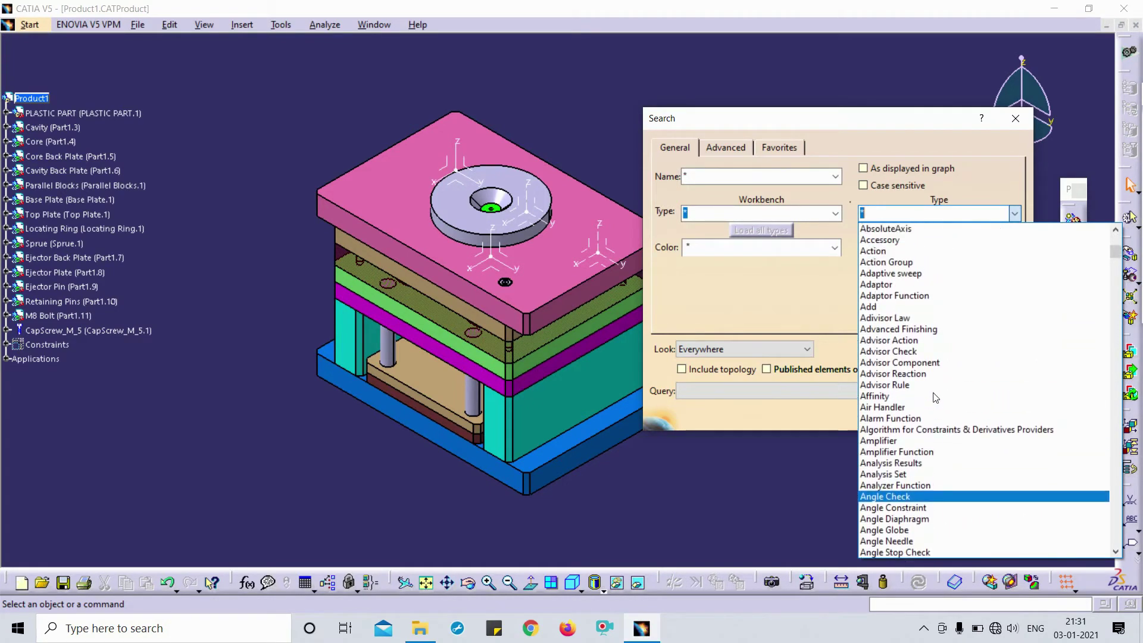
scroll(983, 503, "up", 10)
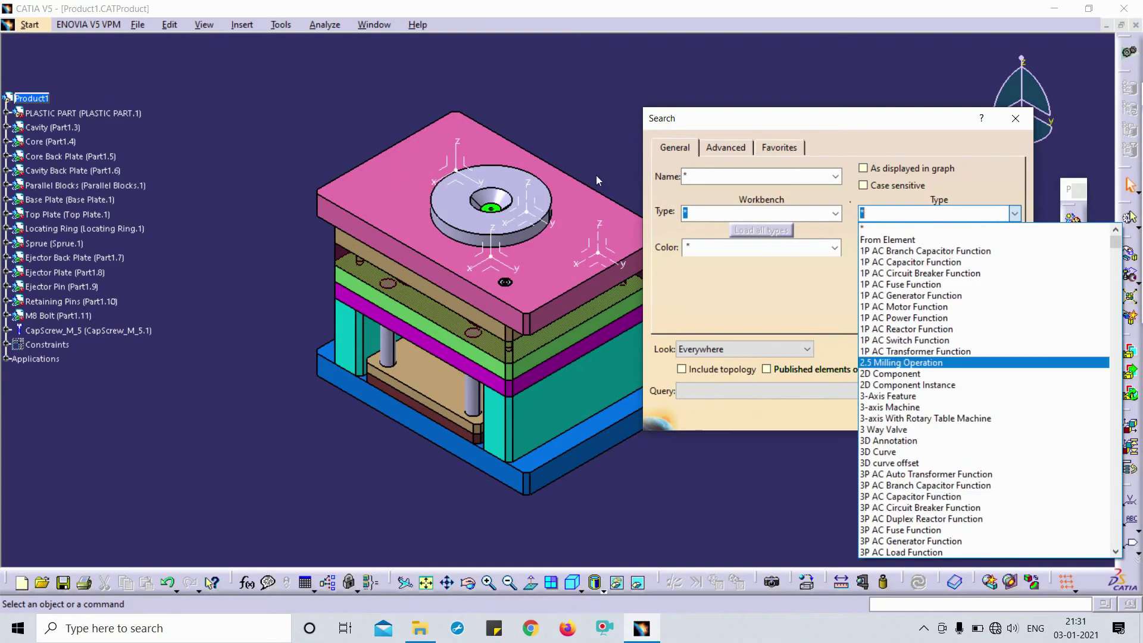
left_click(898, 241)
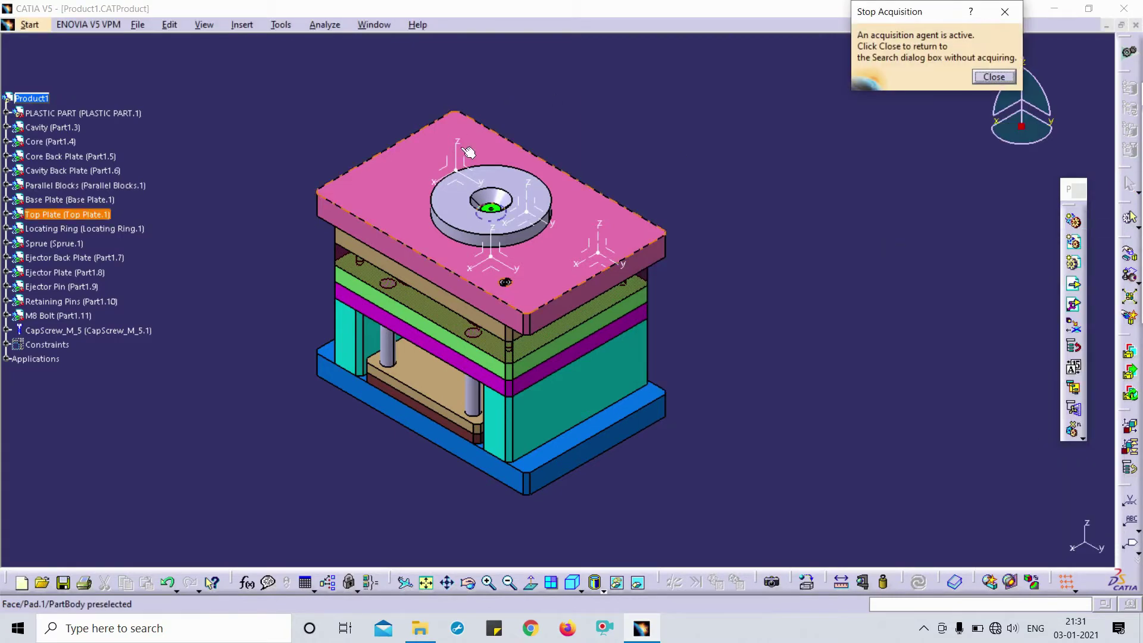
left_click(478, 176)
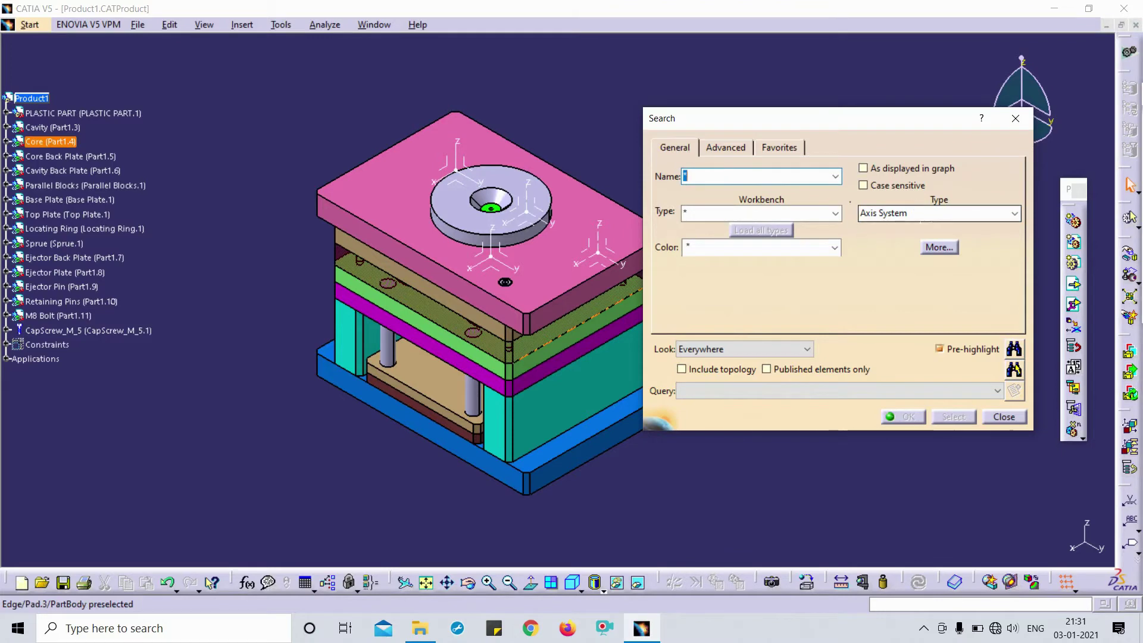
left_click(1014, 370)
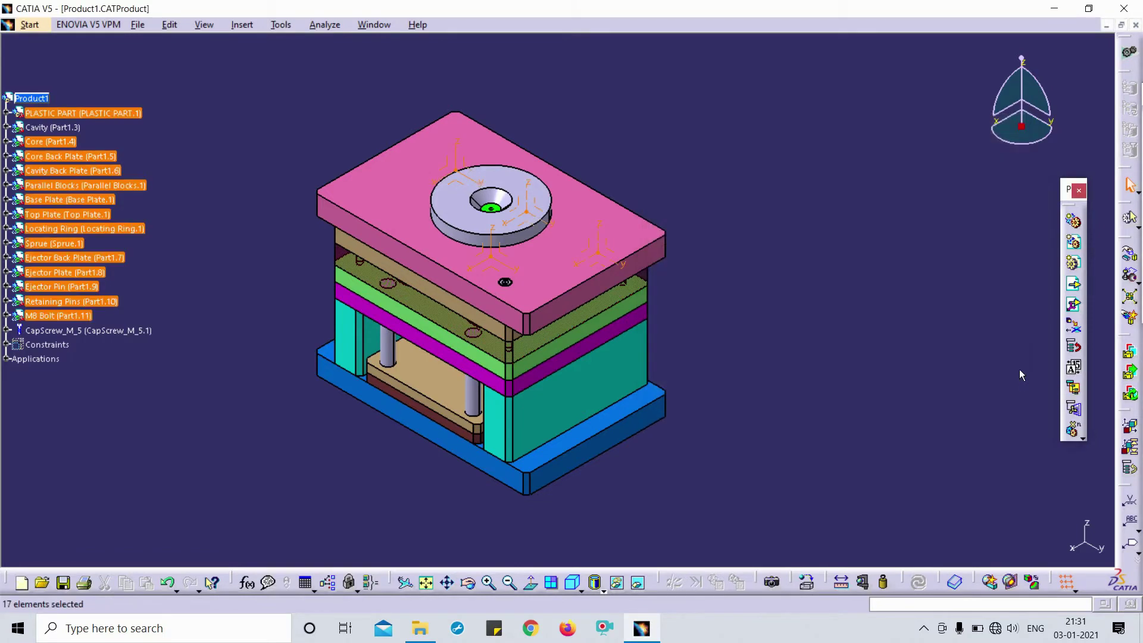
Step: Hide the 17 selected axis systems via Hide/Show and rotate to check the top plate
right_click(599, 249)
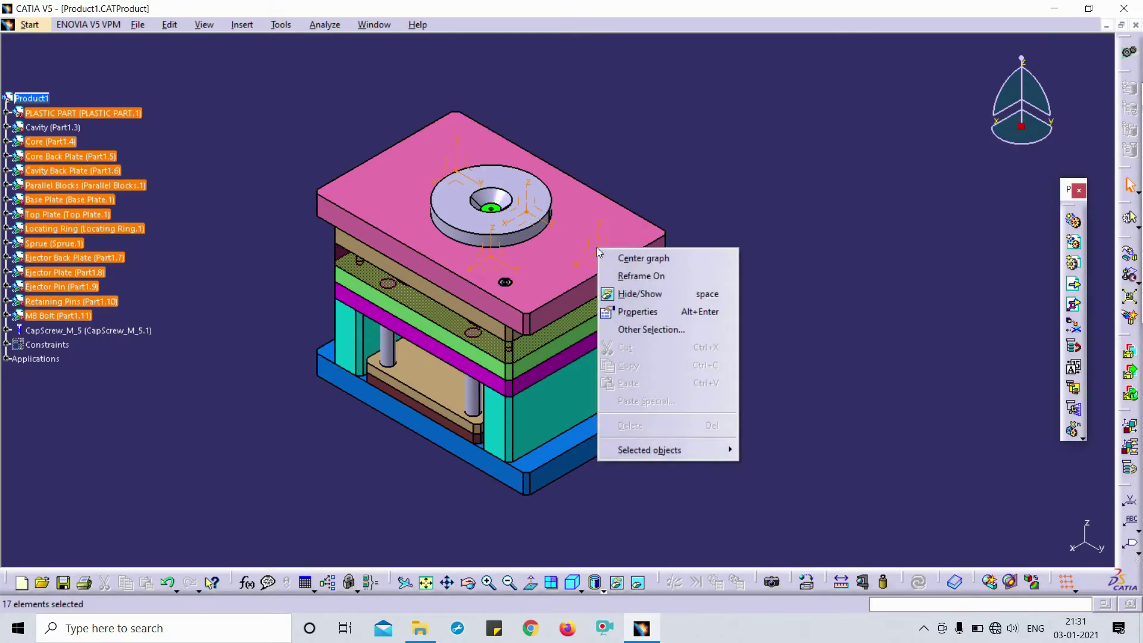
left_click(649, 294)
middle_click_drag(857, 298, 834, 284)
middle_click_drag(617, 127, 761, 324)
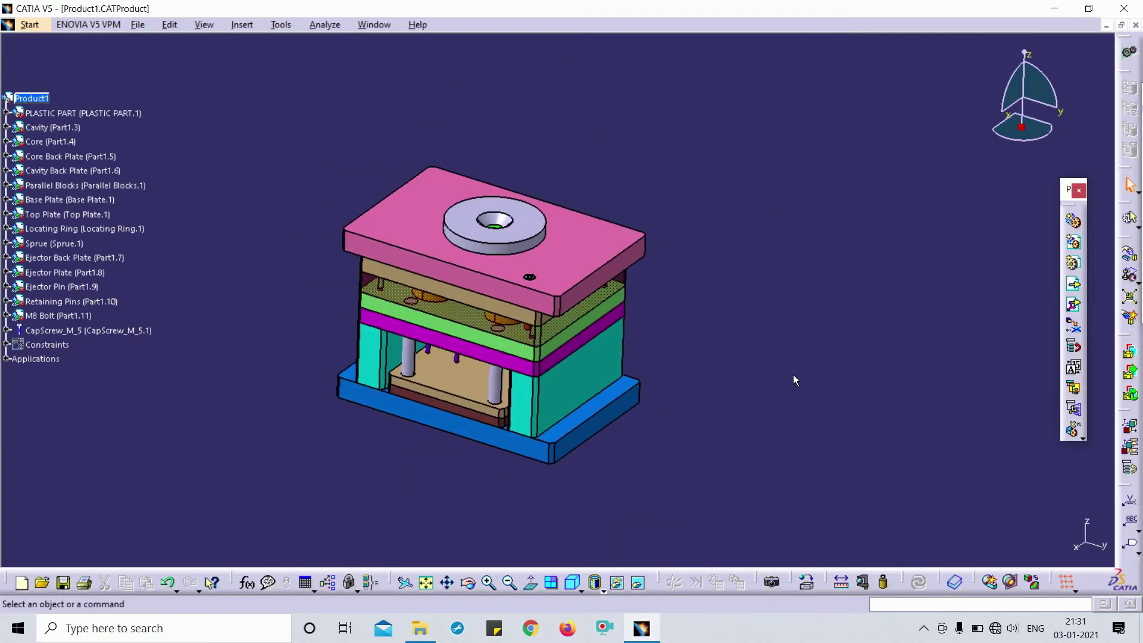
left_click(553, 583)
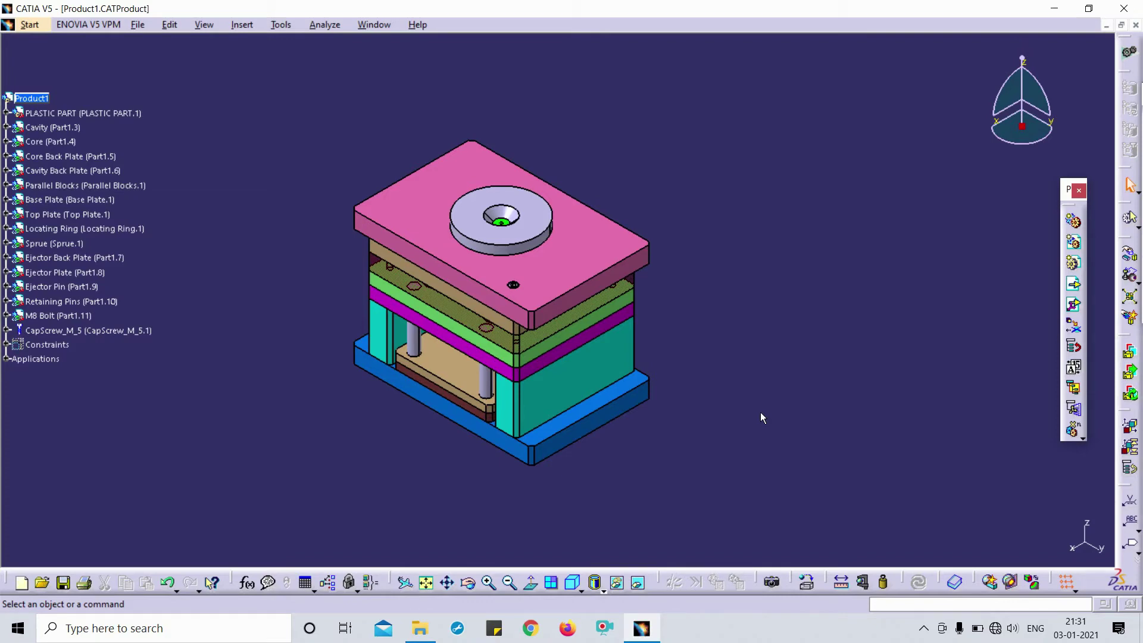
middle_click_drag(679, 436, 526, 378)
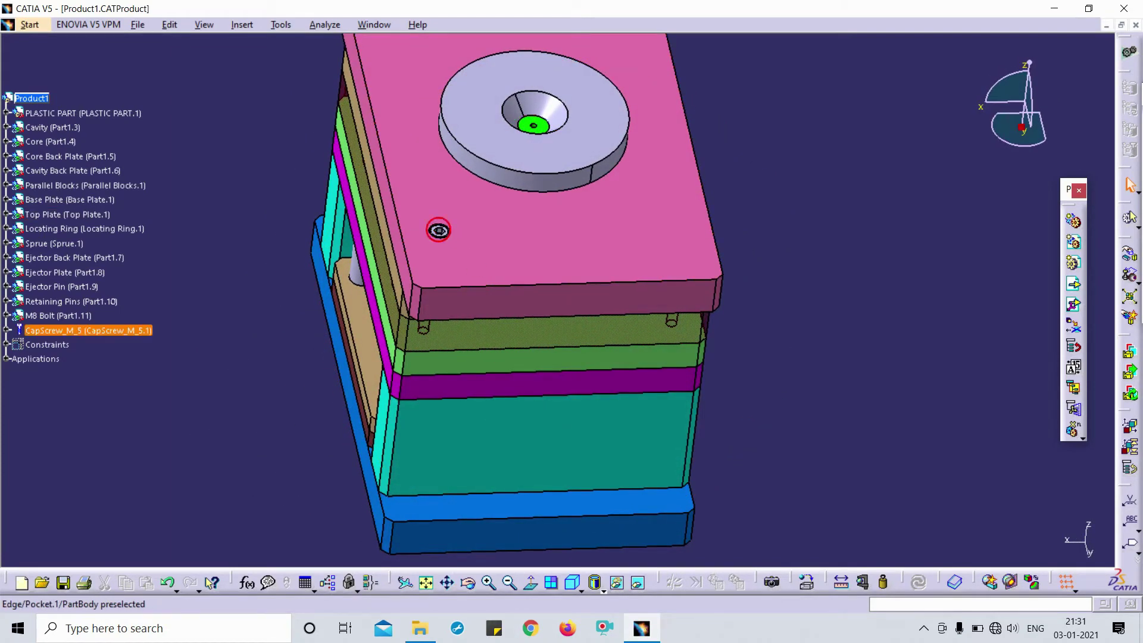
middle_click_drag(442, 233, 624, 193)
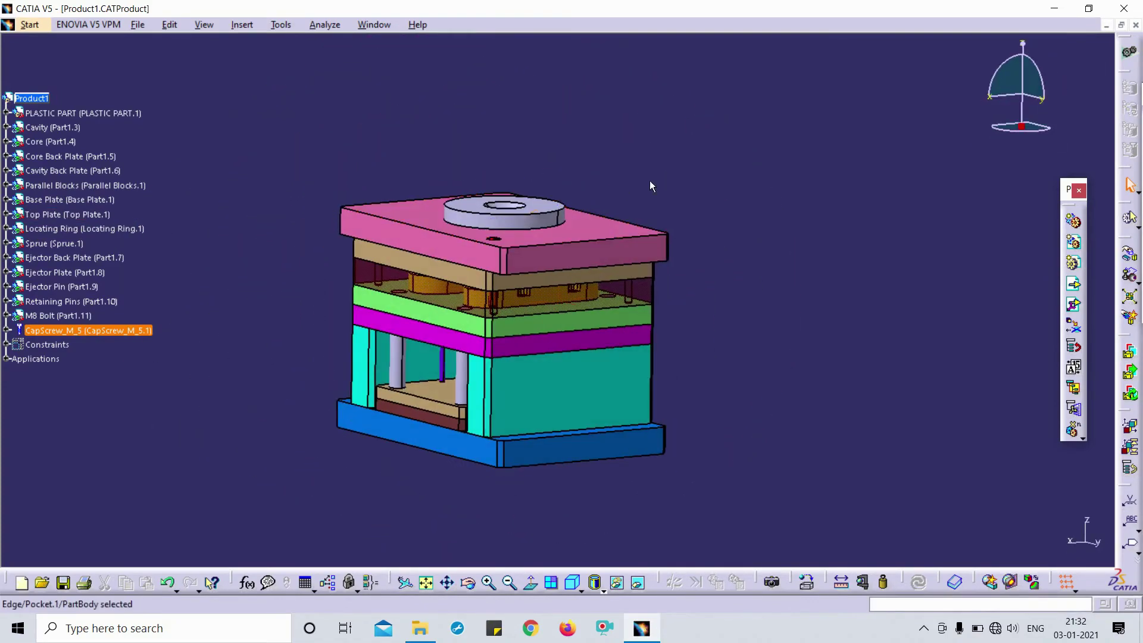
left_click(621, 187)
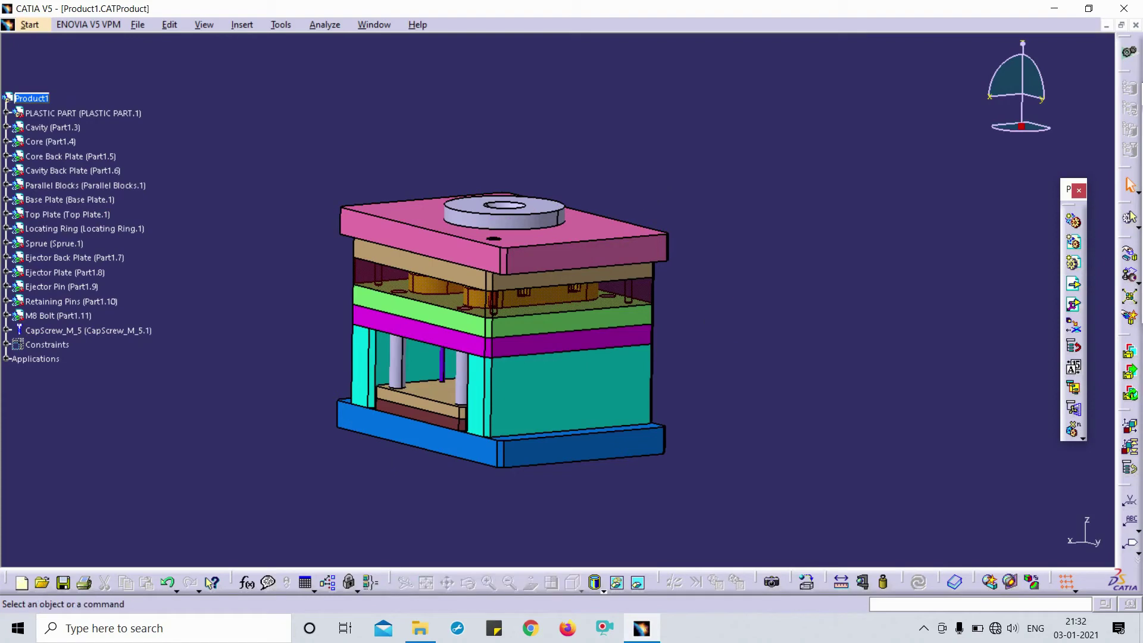
middle_click_drag(619, 361, 735, 345)
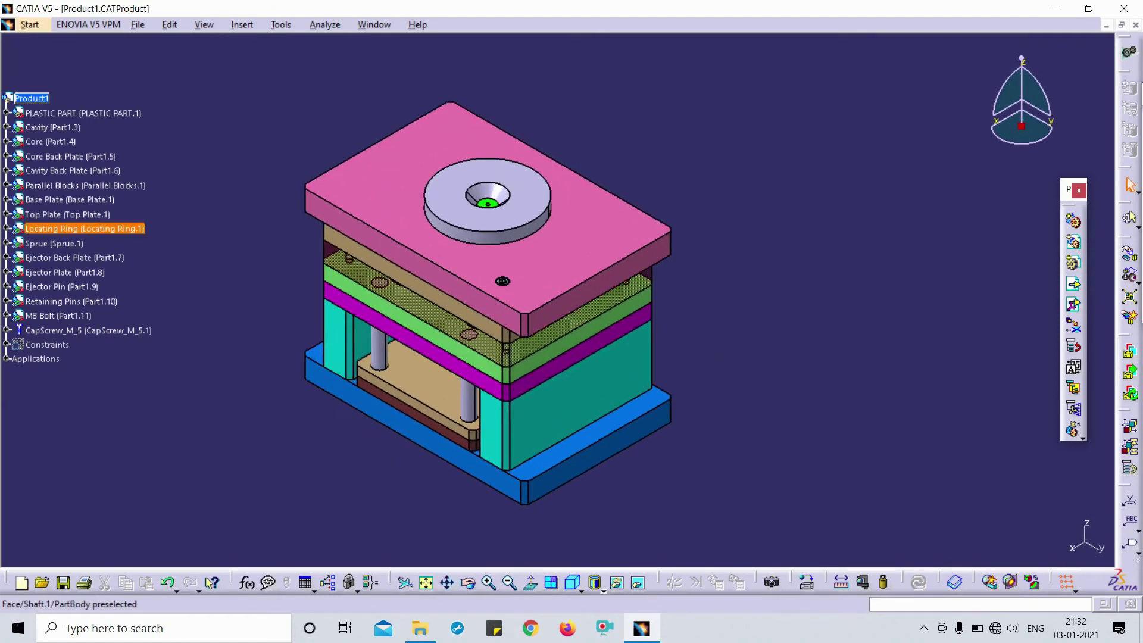
left_click(324, 24)
left_click(373, 24)
left_click(373, 24)
Step: Switch to Product1.CATDrawing and update both the first sheet and Sheet.2
left_click(393, 139)
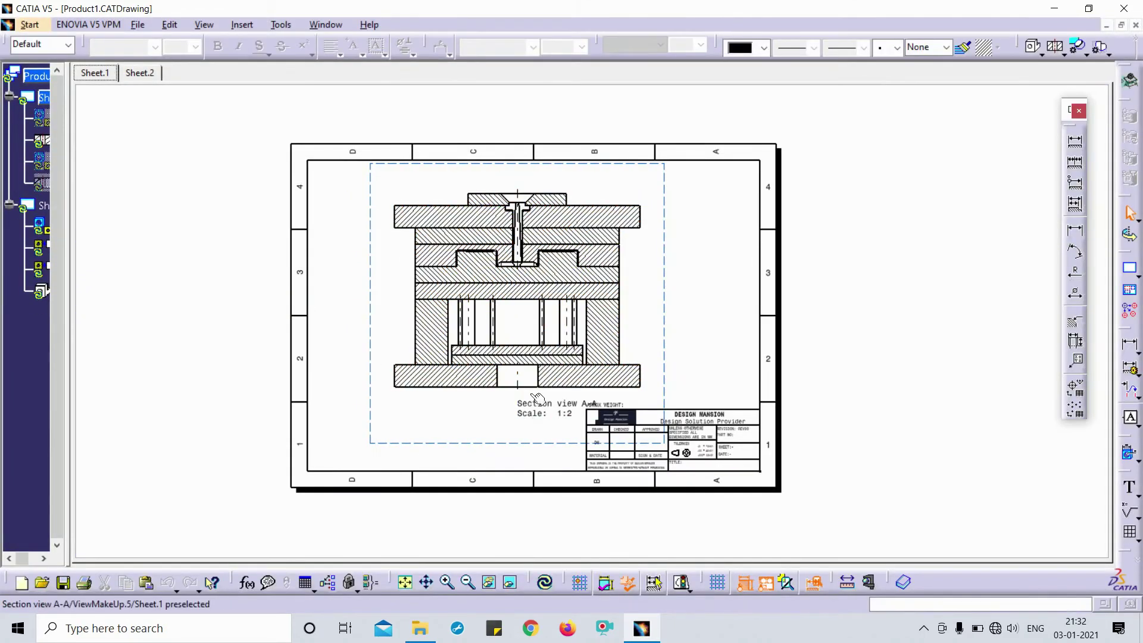
left_click(545, 581)
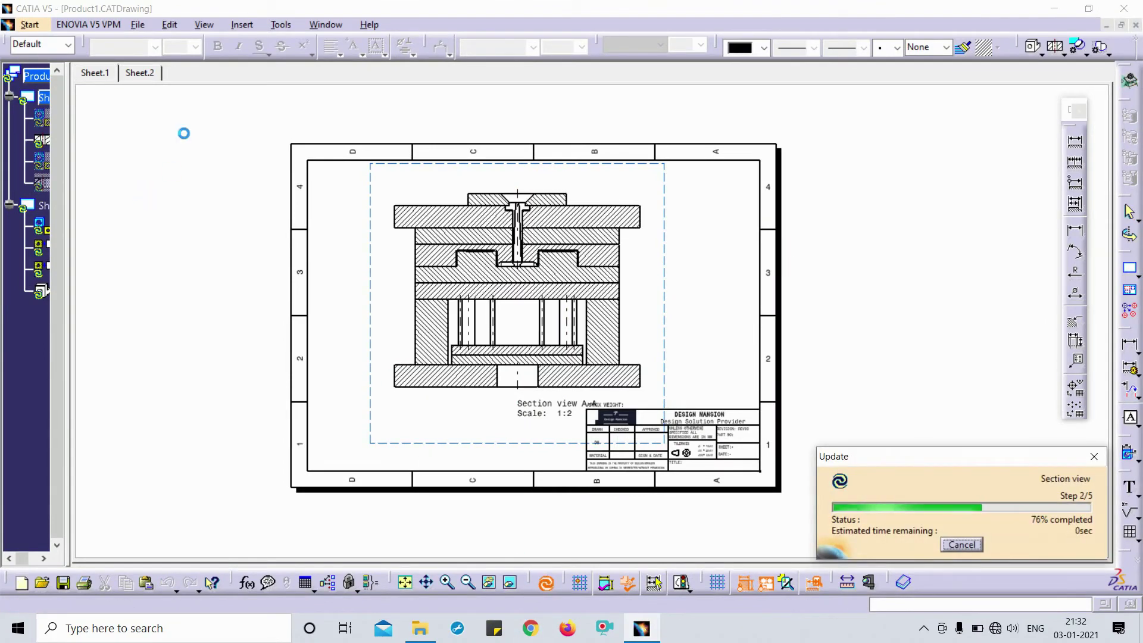
left_click(139, 73)
left_click(544, 582)
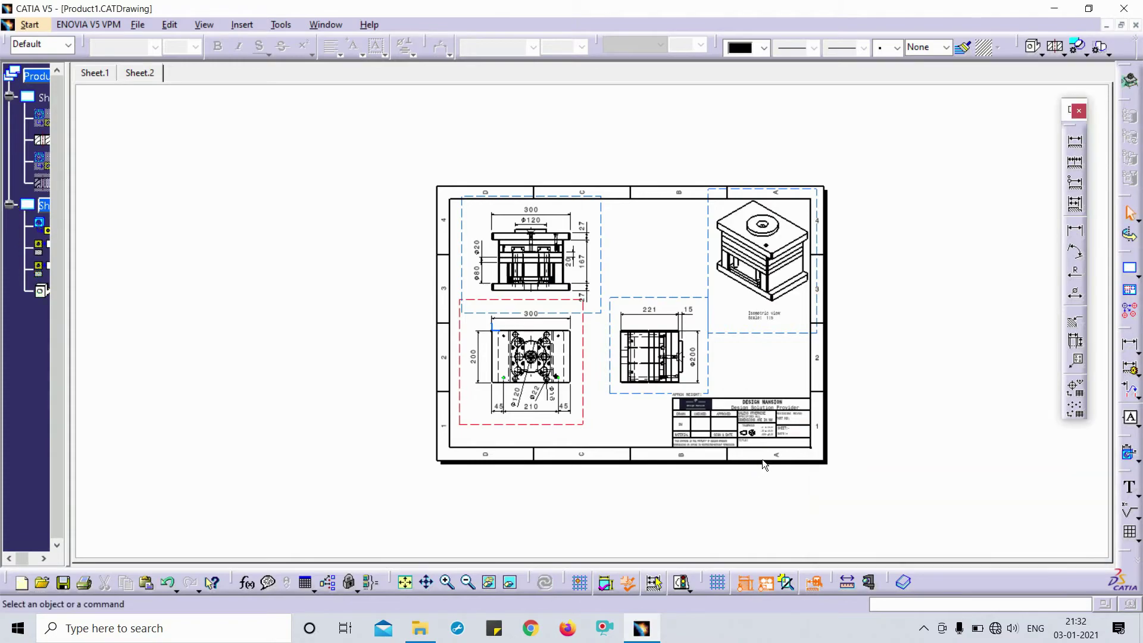
Step: Zoom around Sheet.2's views, clear the preselection, and open the Search dialog
mouse_move(767, 475)
middle_mouse_down("ctrl")
mouse_move(738, 352)
mouse_move(695, 467)
mouse_move(655, 271)
middle_mouse_up("ctrl")
middle_click_drag(568, 301, 625, 587)
mouse_move(697, 232)
middle_mouse_down("ctrl")
mouse_move(685, 359)
mouse_move(691, 291)
middle_mouse_up("ctrl")
mouse_move(691, 291)
middle_mouse_down("ctrl")
mouse_move(704, 322)
mouse_move(724, 318)
mouse_move(643, 255)
mouse_move(699, 304)
mouse_move(690, 281)
middle_mouse_up("ctrl")
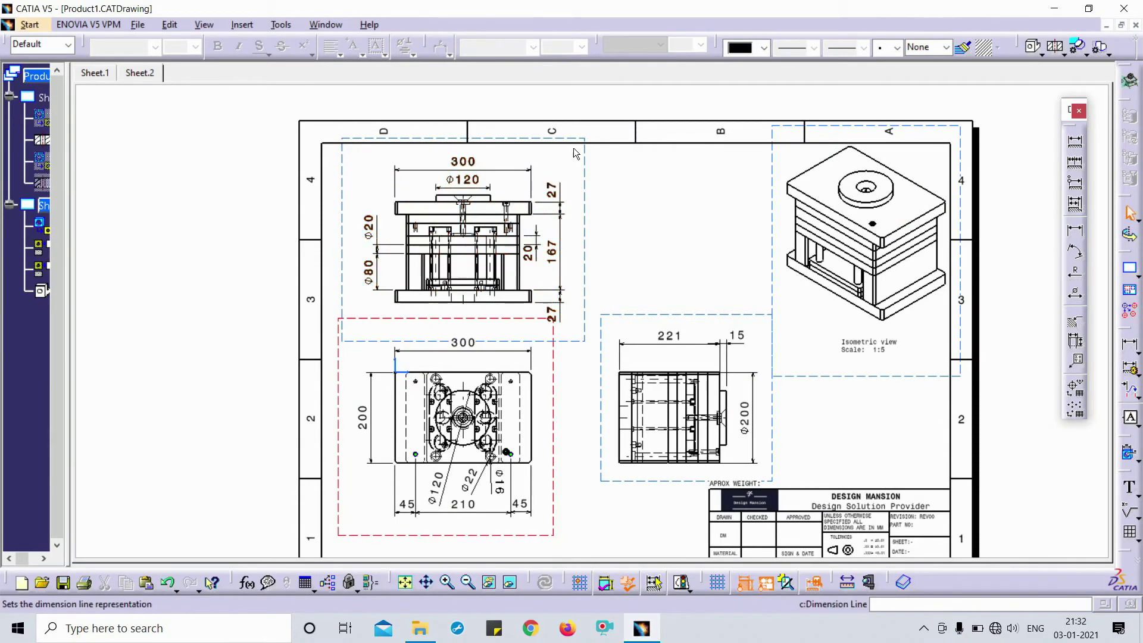
mouse_move(684, 332)
middle_mouse_down()
mouse_move(613, 301)
mouse_move(614, 269)
mouse_move(616, 298)
mouse_move(715, 328)
middle_mouse_up()
middle_click_drag(656, 308, 664, 306)
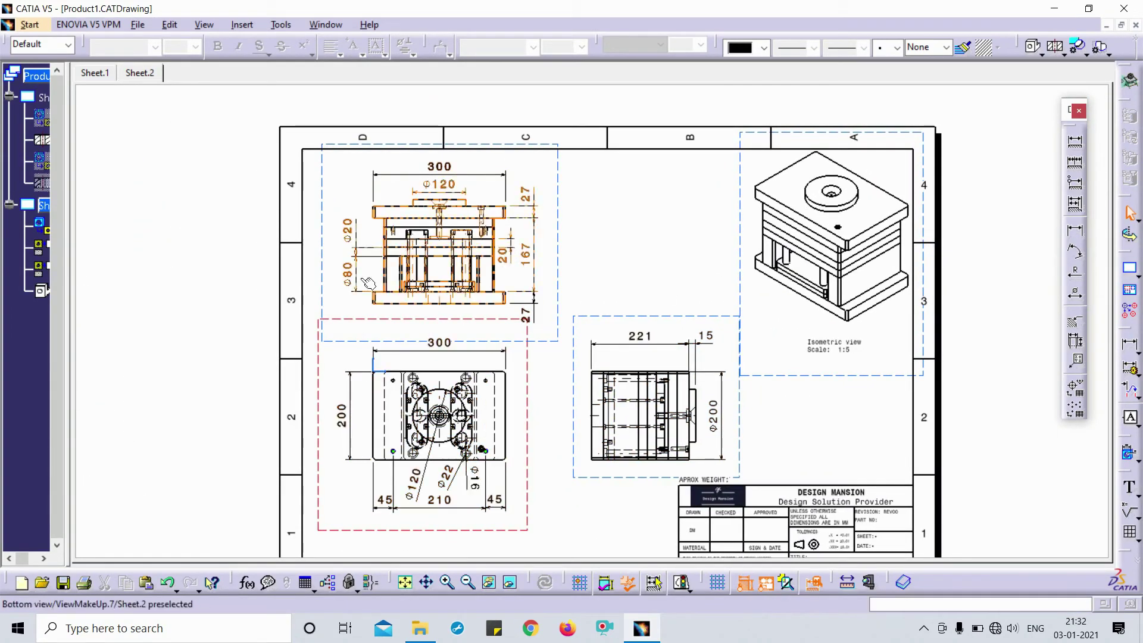
left_click(637, 210)
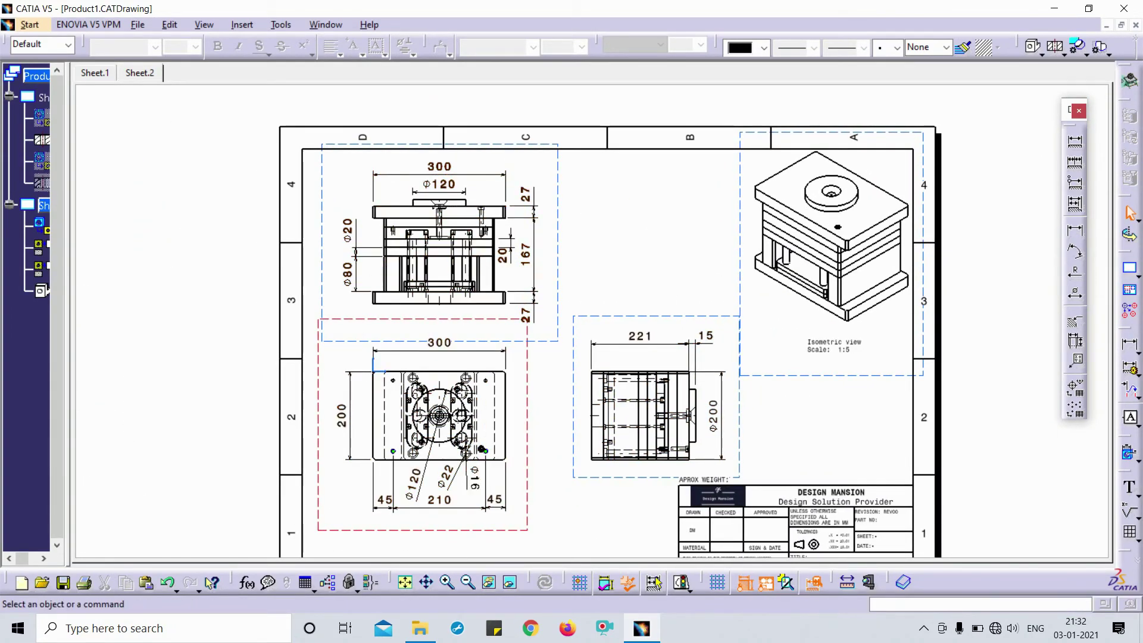
key("ctrl+s")
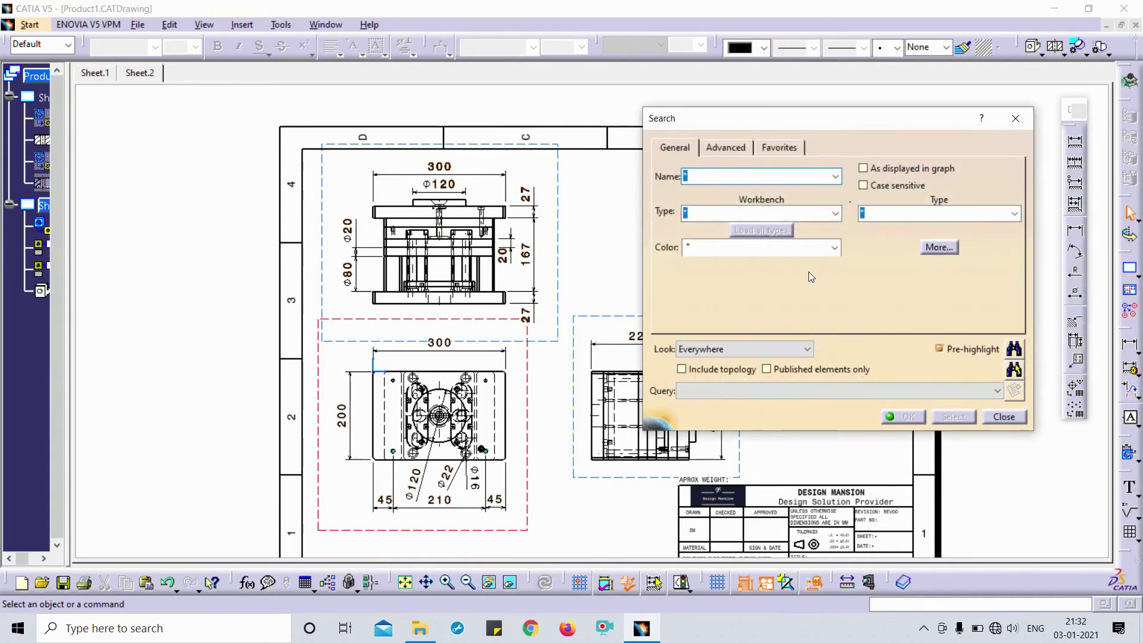
Step: Search by the type of the 15 dimension and select all 19 dimensions on Sheet.2
left_click(1016, 215)
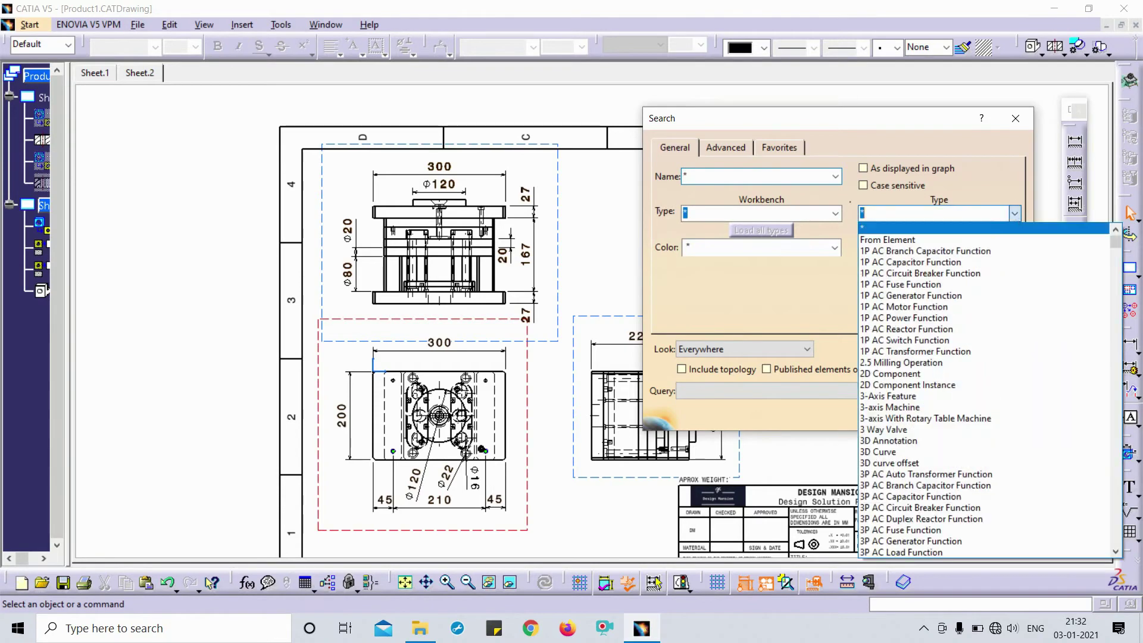
left_click(891, 240)
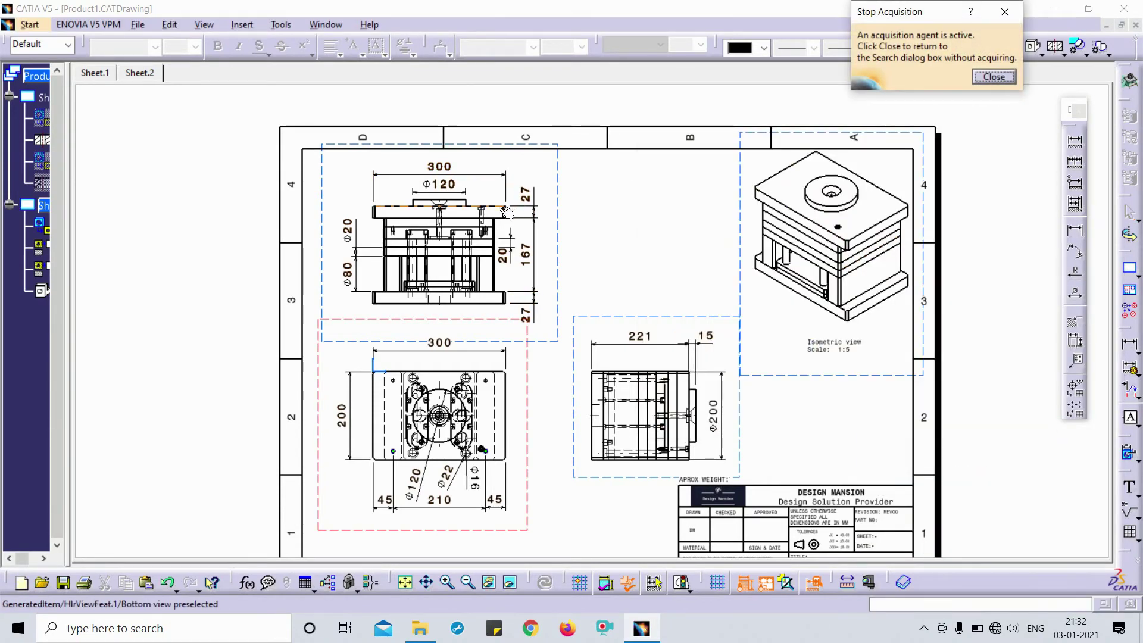
left_click(716, 343)
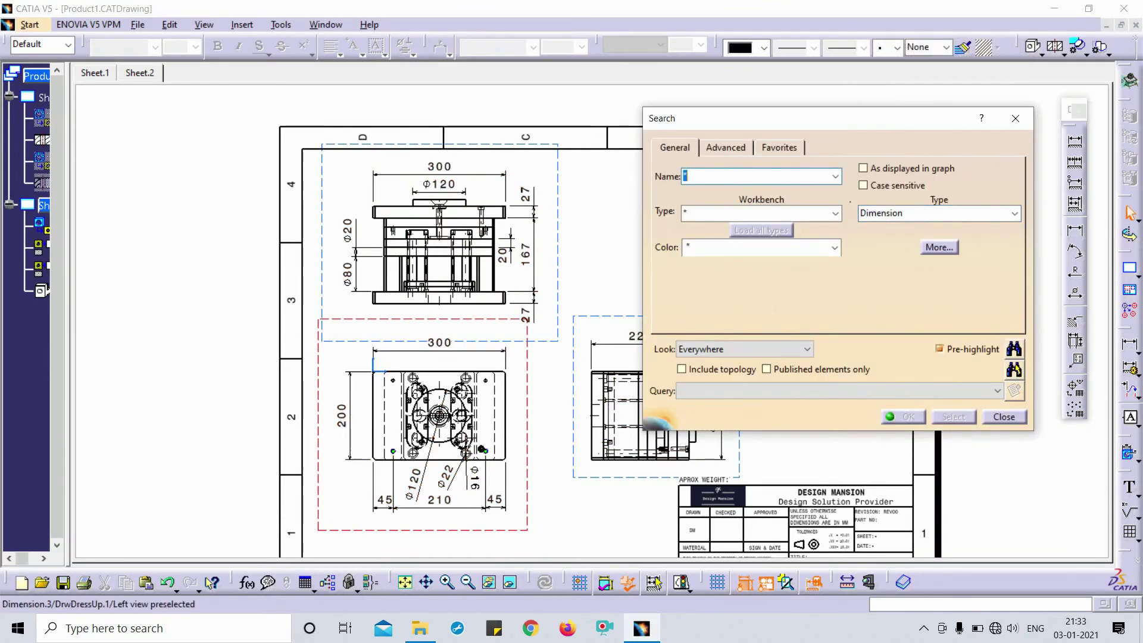
left_click(1015, 371)
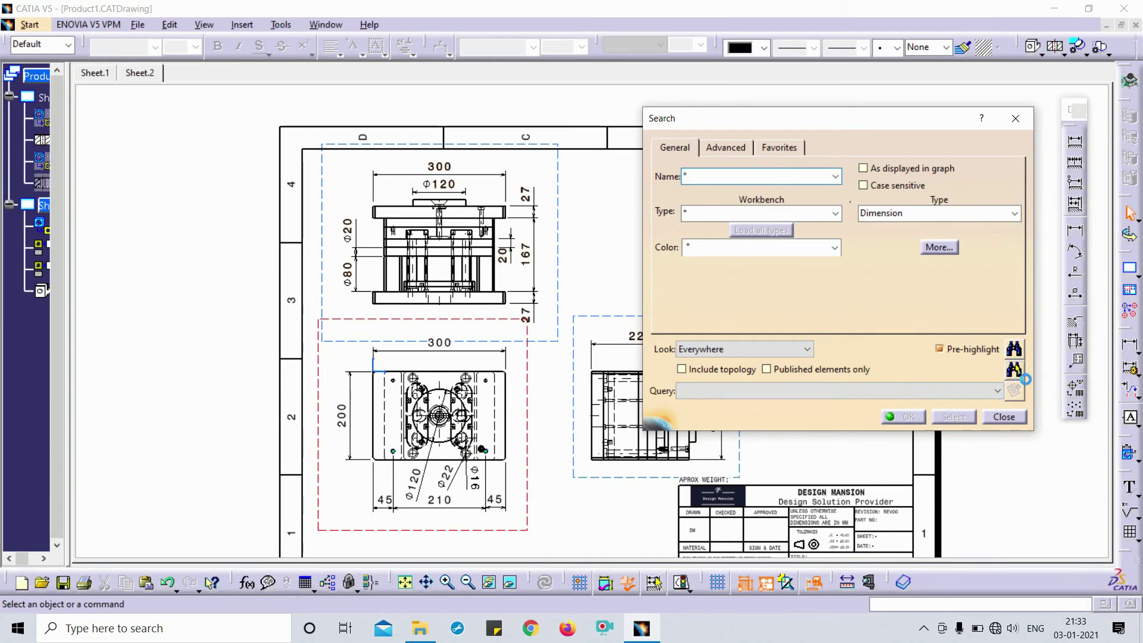
middle_click_drag(592, 258, 614, 226)
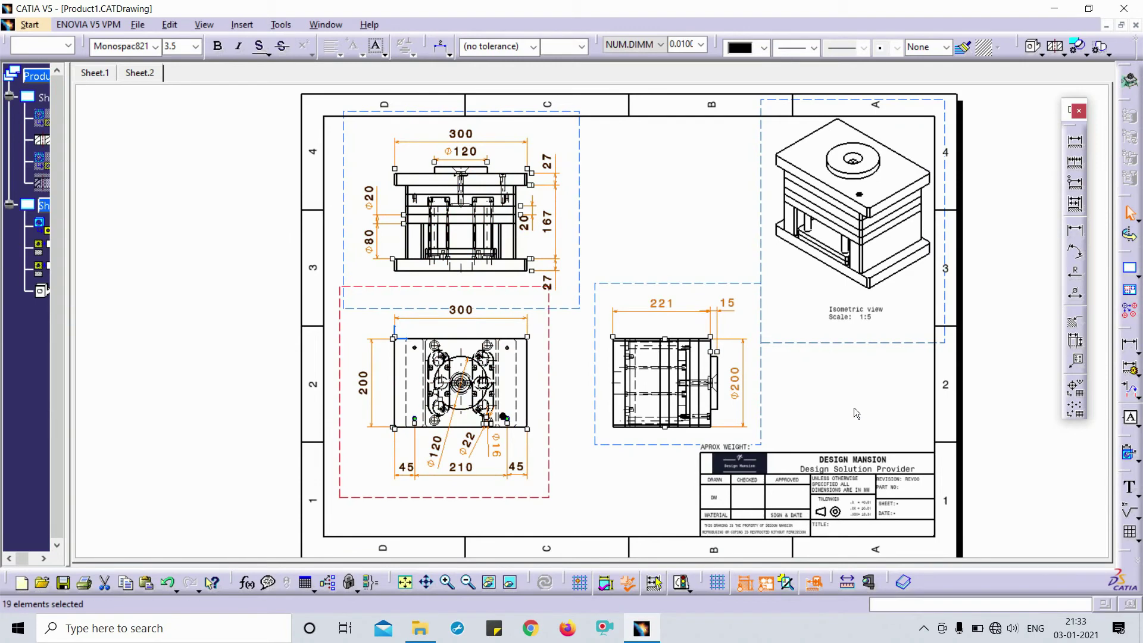
Step: Set Symbol 1 and Symbol 2 of all selected dimensions to Filled Arrow in Properties
right_click(547, 164)
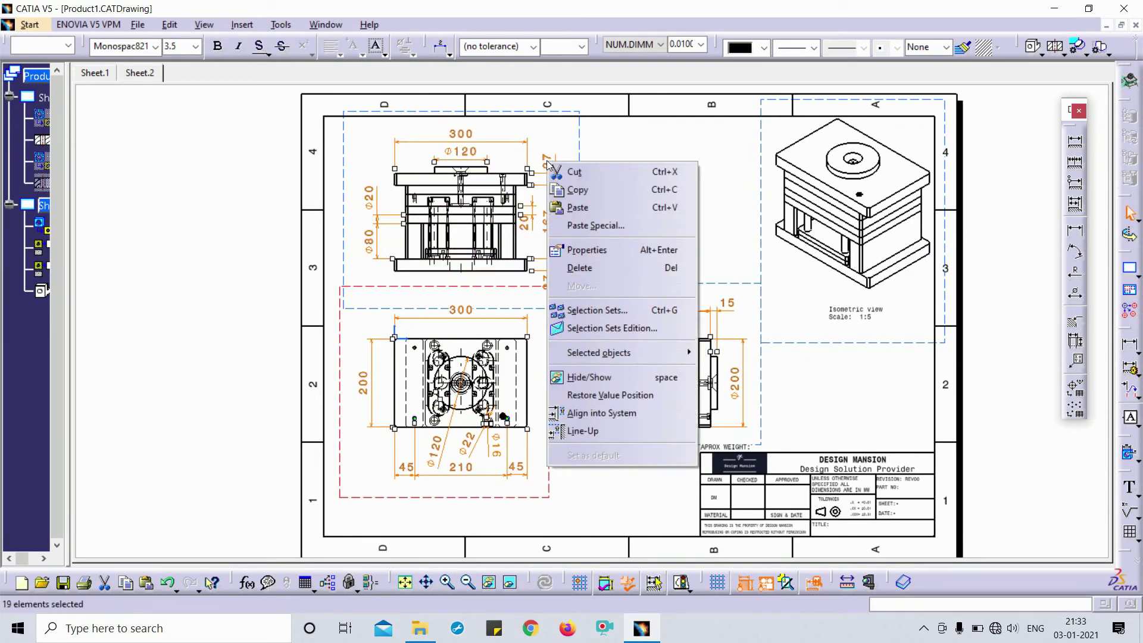
left_click(612, 251)
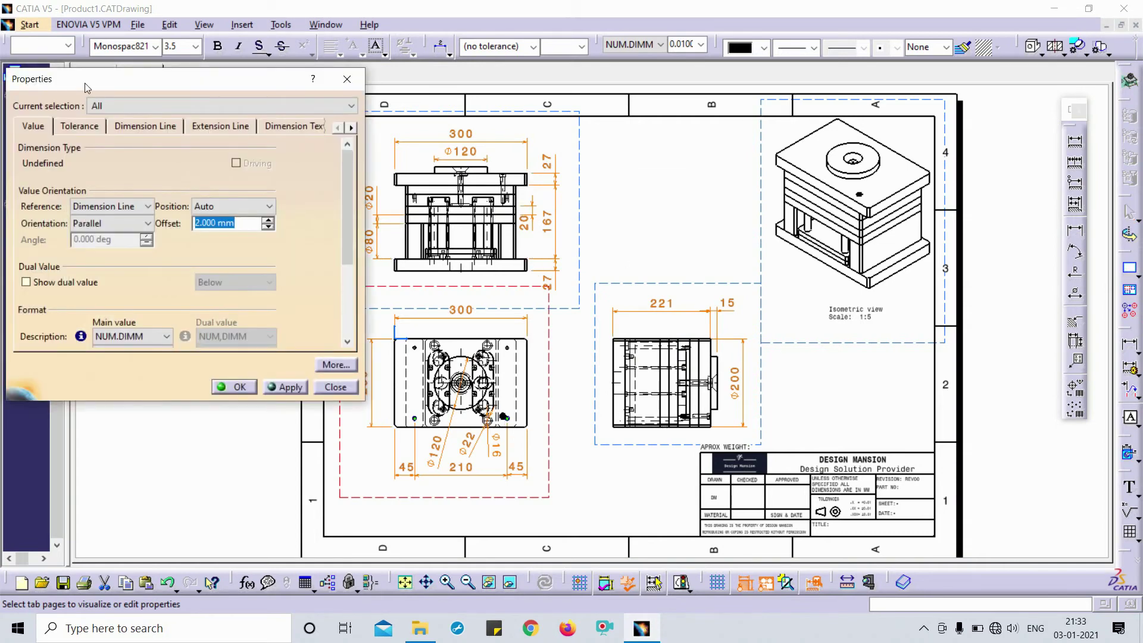
mouse_move(90, 80)
left_mouse_down()
mouse_move(415, 157)
mouse_move(869, 120)
mouse_move(893, 107)
mouse_move(809, 99)
mouse_move(861, 95)
left_mouse_up()
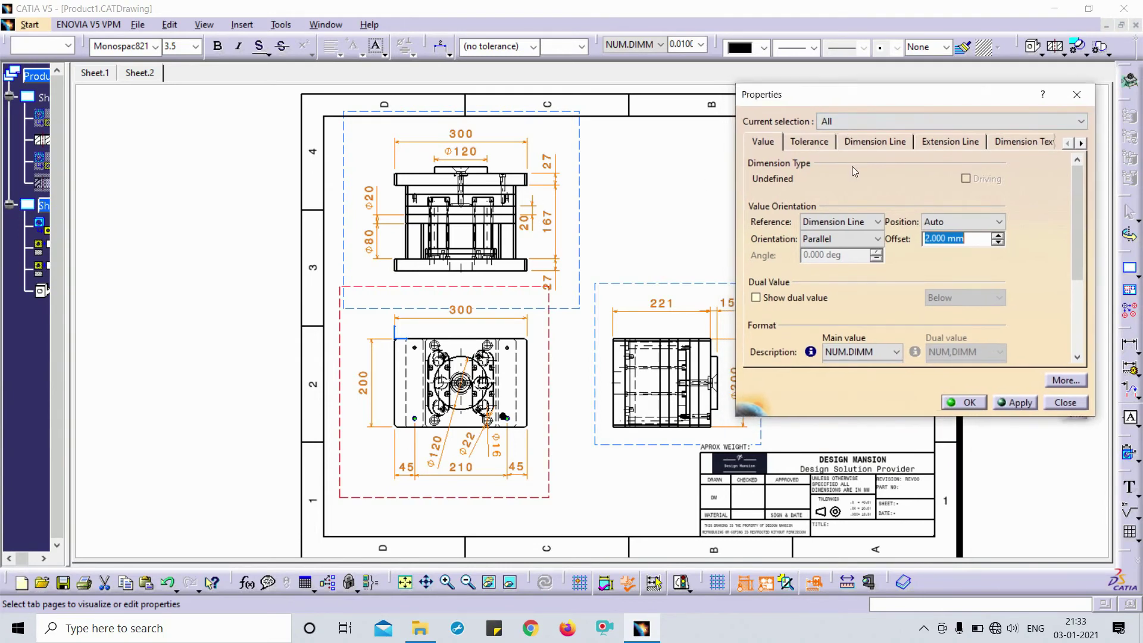
left_click(875, 143)
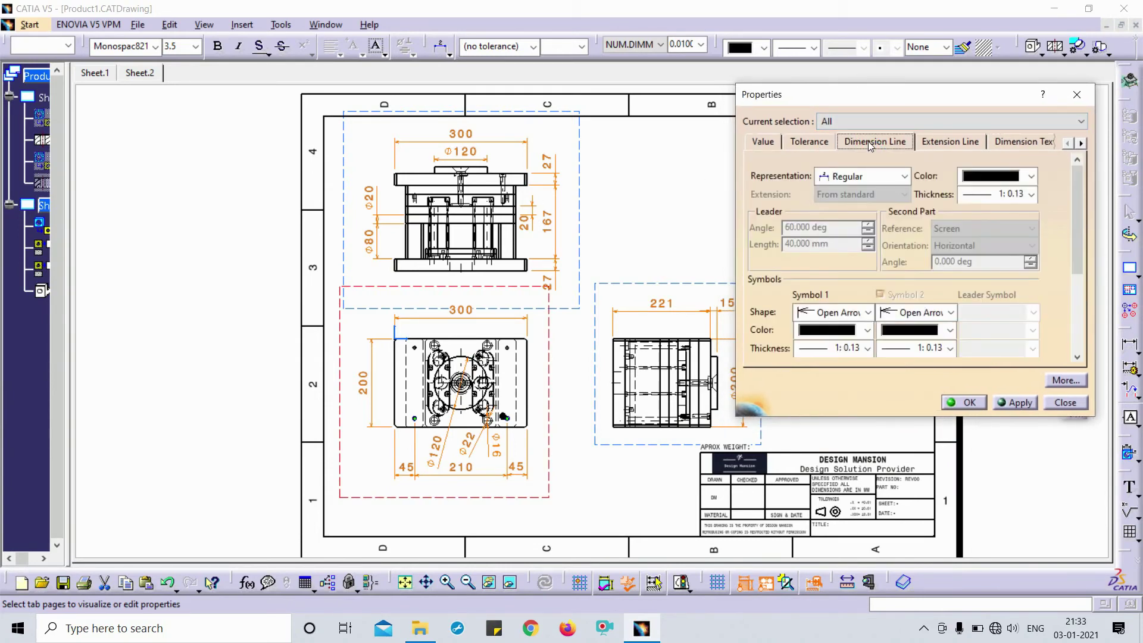
left_click(838, 317)
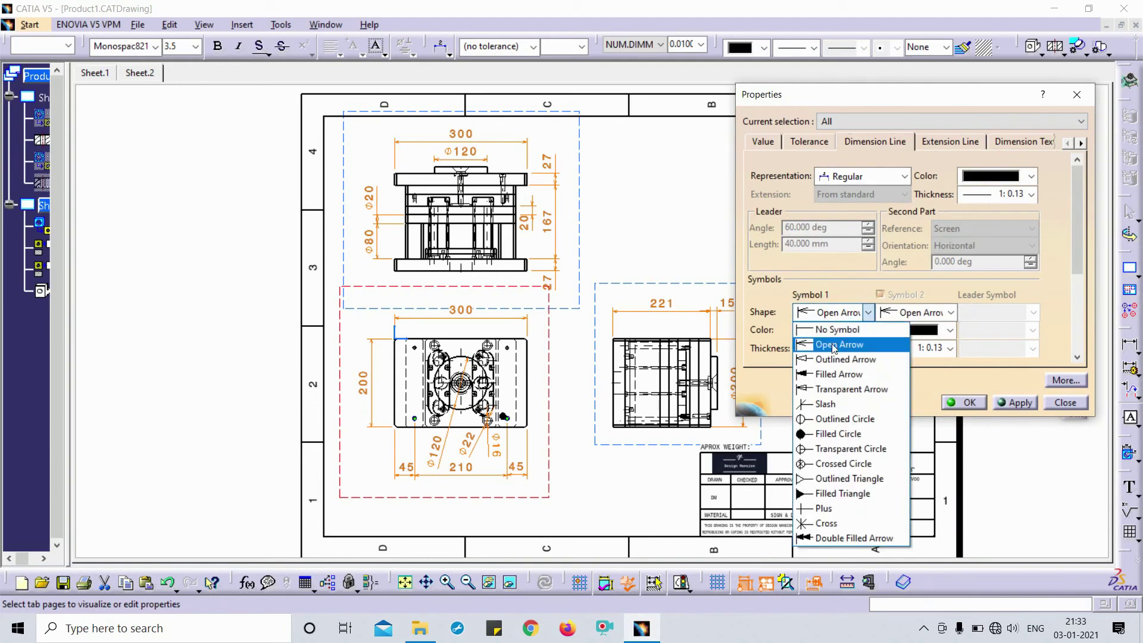
left_click(834, 369)
left_click(898, 315)
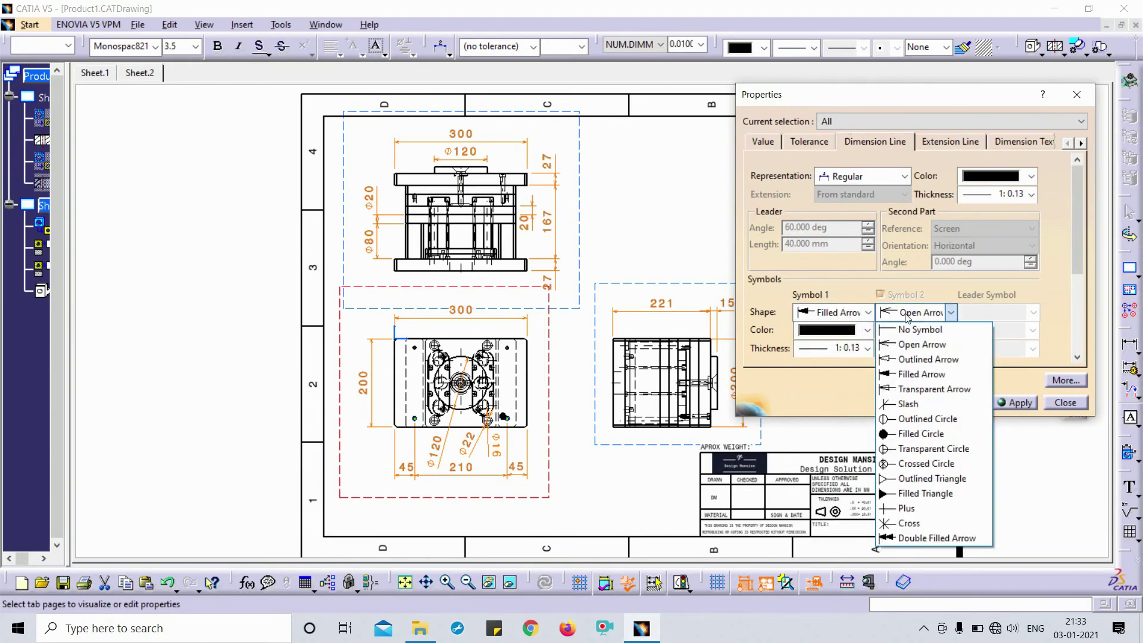
left_click(910, 365)
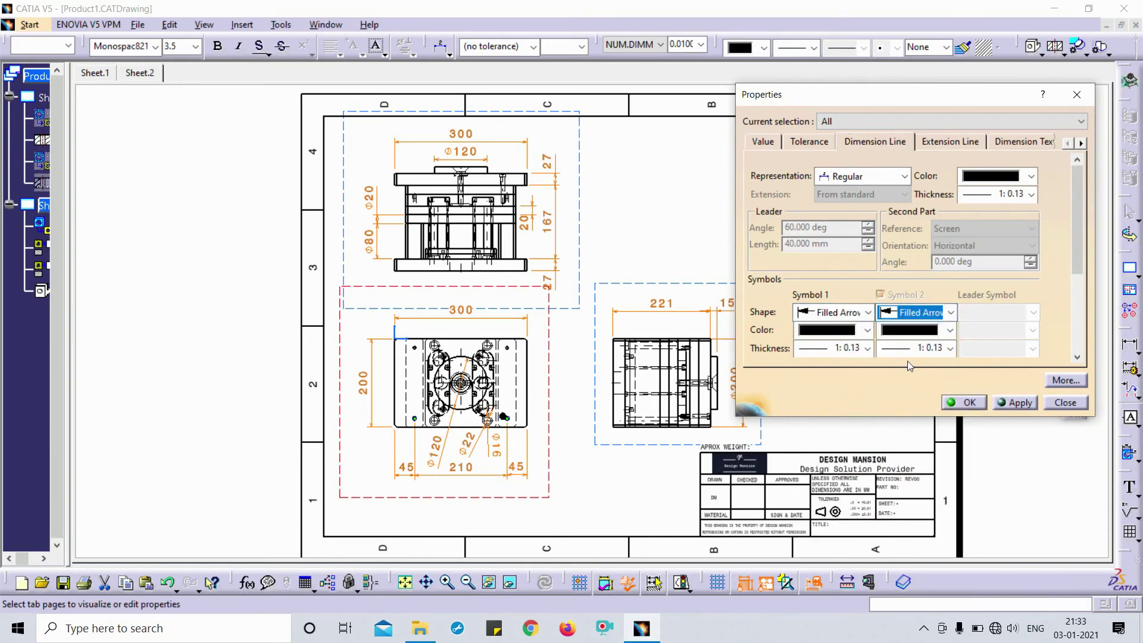
left_click(1019, 404)
left_click(965, 403)
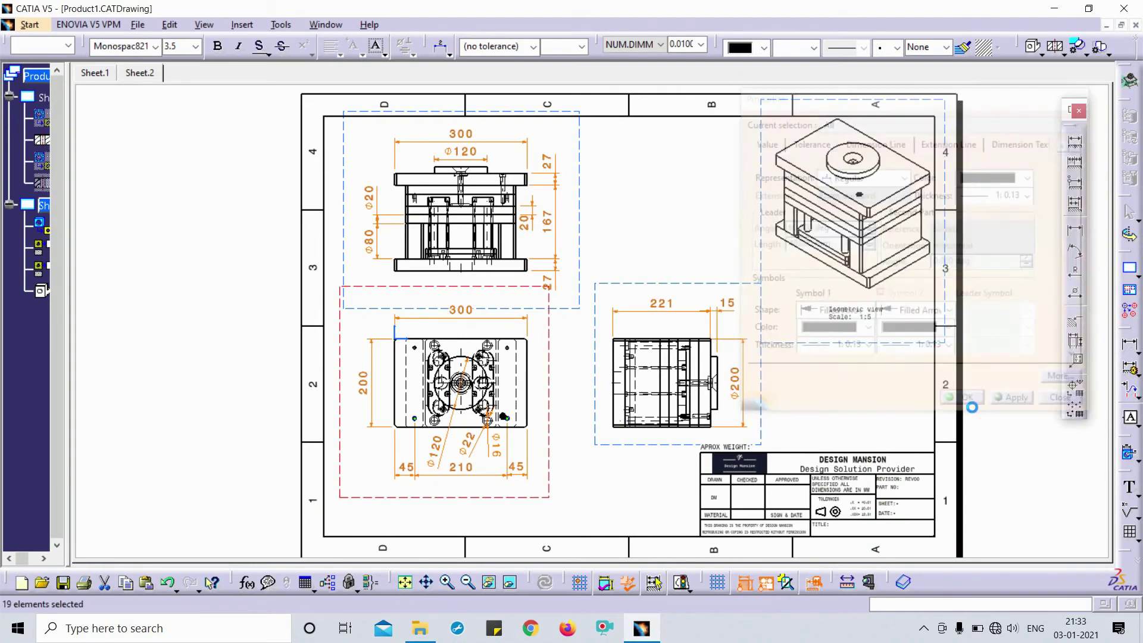
middle_click(737, 384)
mouse_move(737, 384)
middle_mouse_down()
mouse_move(723, 266)
mouse_move(683, 209)
middle_mouse_up()
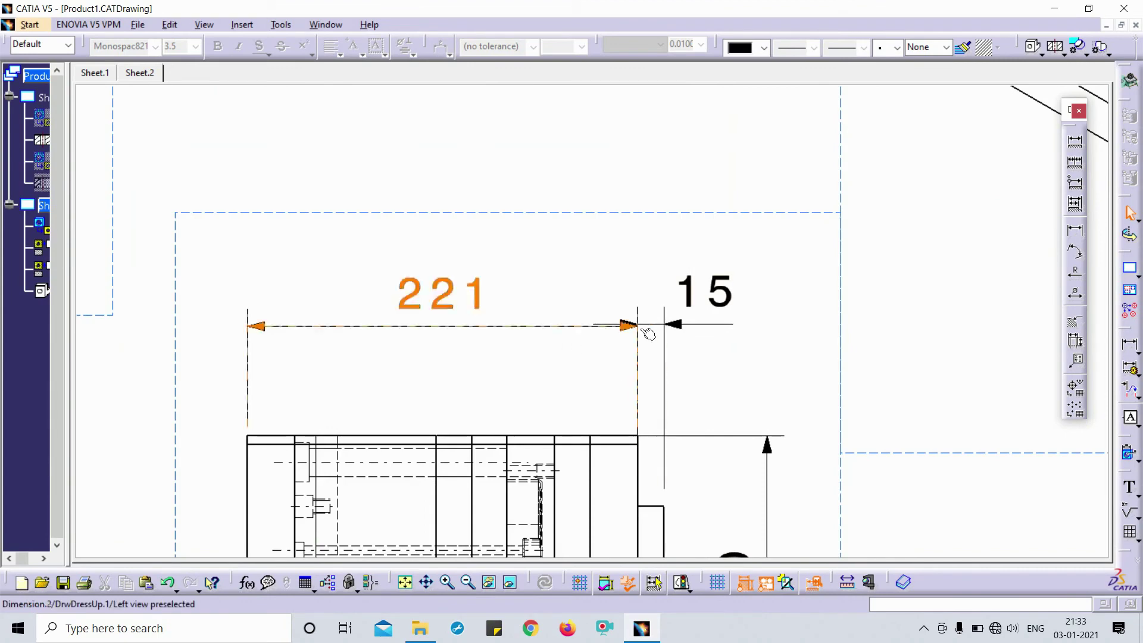
Step: Reposition the left view's 15 dimension so it sits level with the 221 dimension line
mouse_move(723, 325)
left_mouse_down()
mouse_move(738, 279)
mouse_move(749, 333)
left_mouse_up()
left_click(727, 349)
mouse_move(725, 345)
middle_mouse_down()
mouse_move(723, 355)
mouse_move(471, 385)
mouse_move(706, 490)
mouse_move(709, 520)
mouse_move(612, 350)
mouse_move(605, 399)
mouse_move(615, 293)
mouse_move(619, 308)
middle_mouse_up()
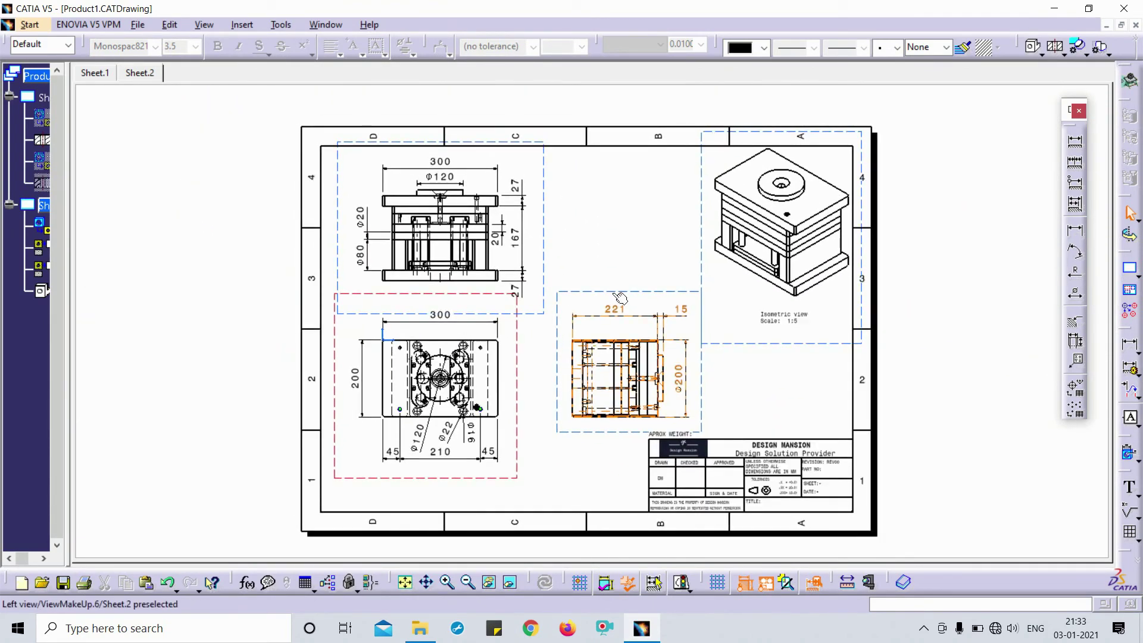
Step: Select all 19 dimensions on Sheet.2 with a Search by type Dimension
key("ctrl+f")
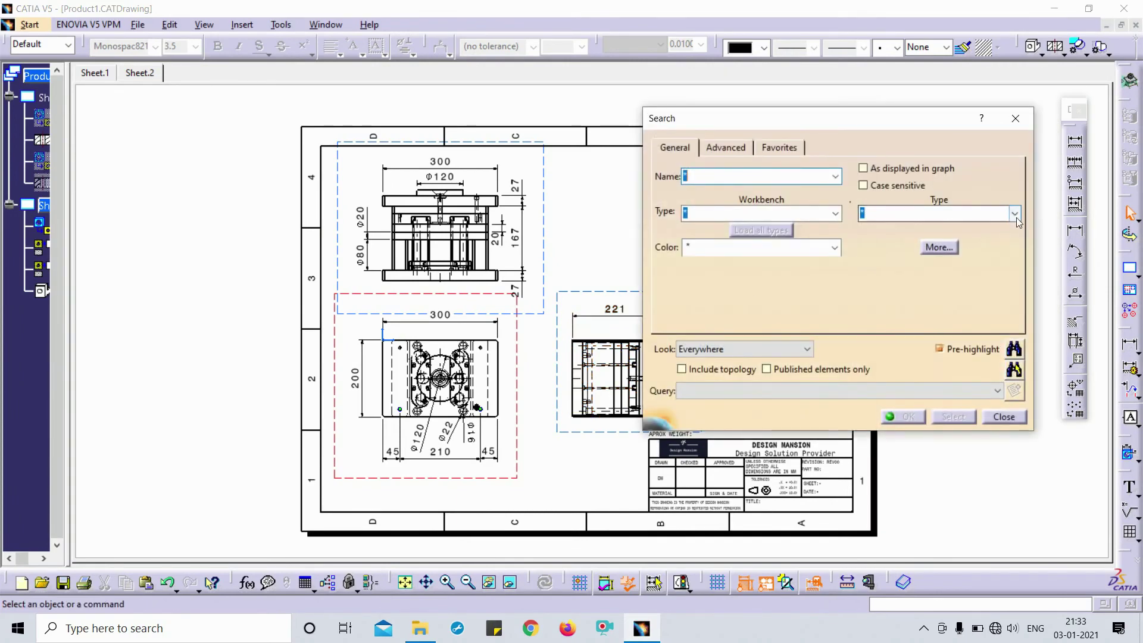
left_click(1014, 215)
left_click(905, 235)
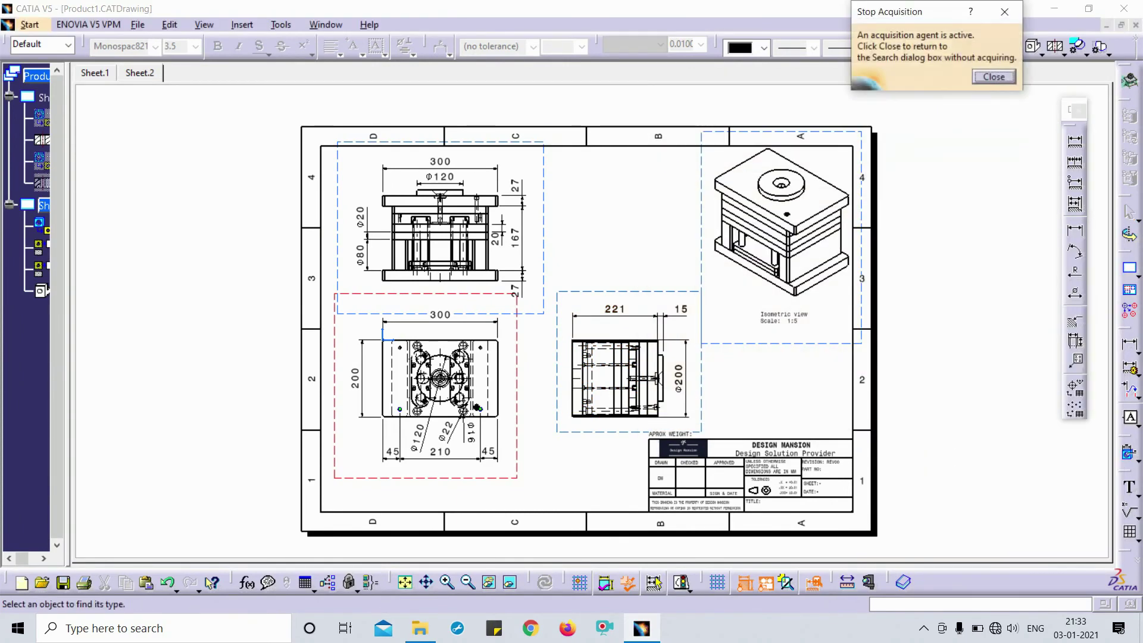
left_click(440, 163)
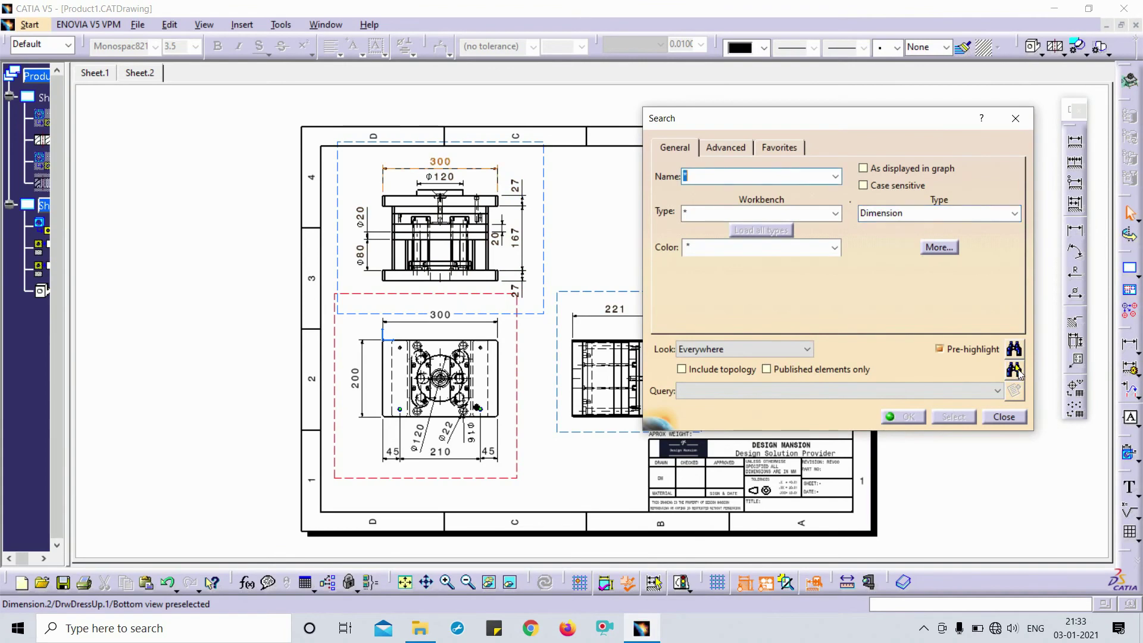
left_click(1016, 370)
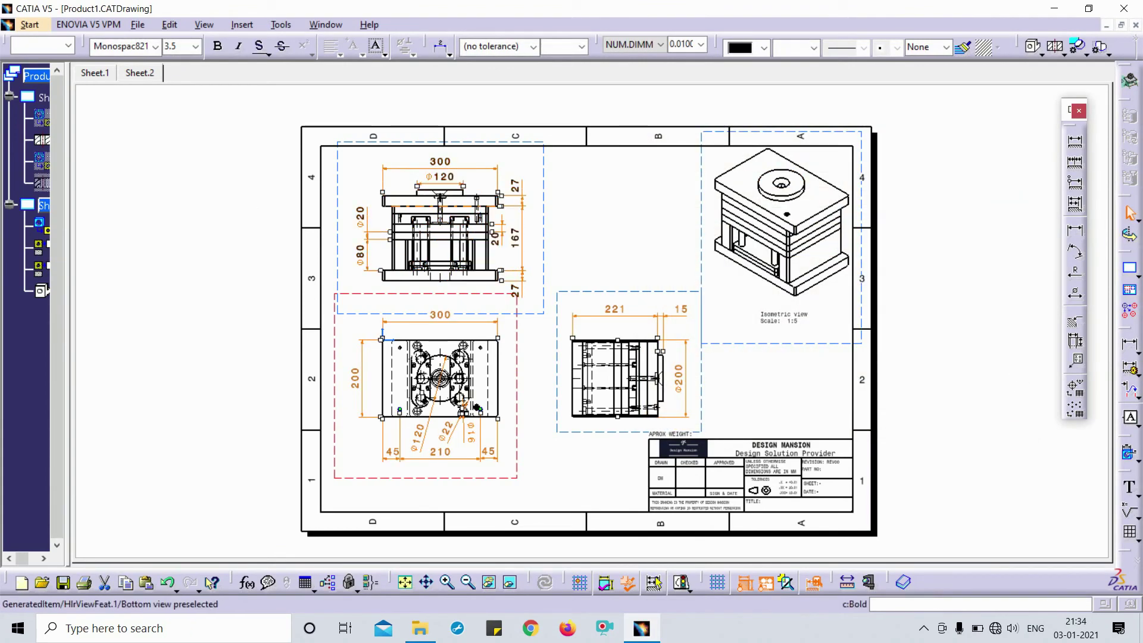
Step: Change the selected dimensions' text size from 3.5 to 2, then deselect them
left_click(184, 45)
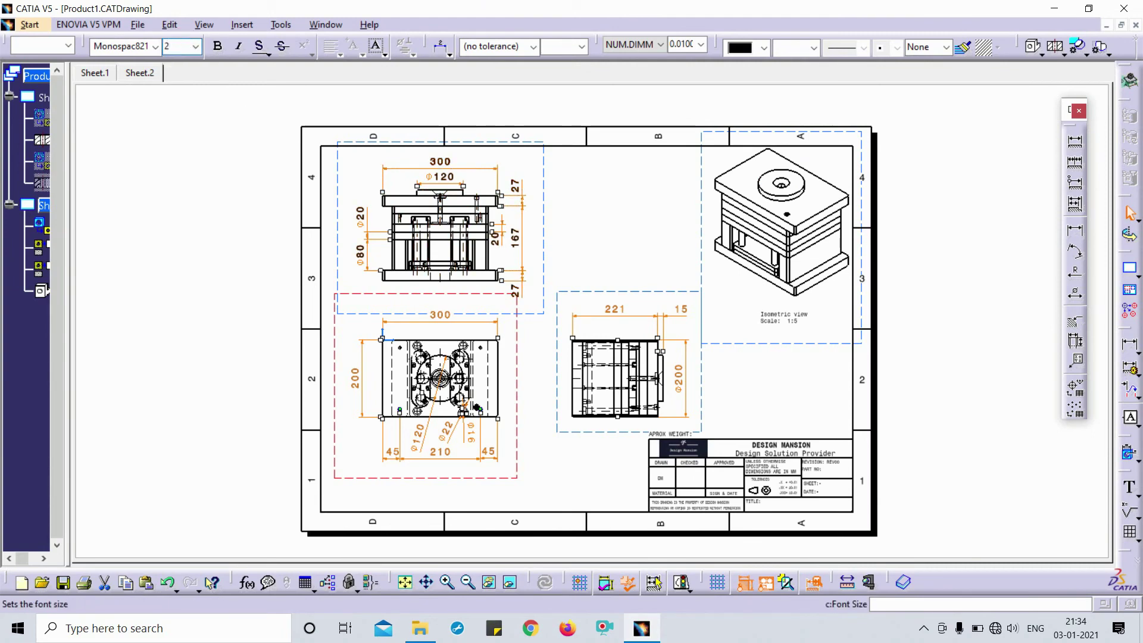
key("Return")
left_click(652, 253)
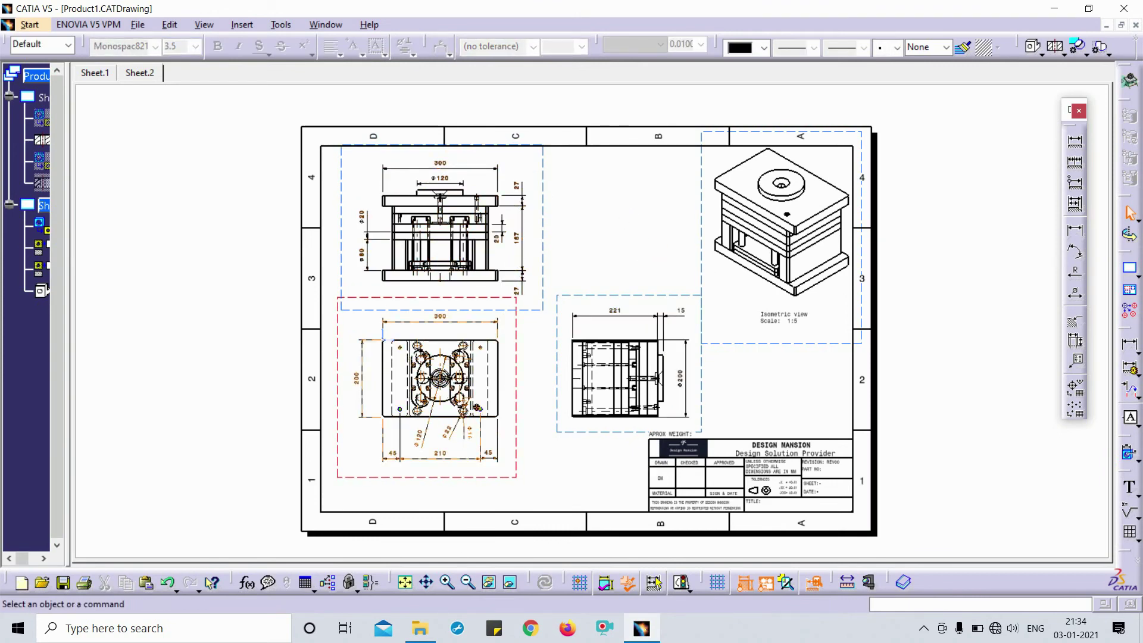